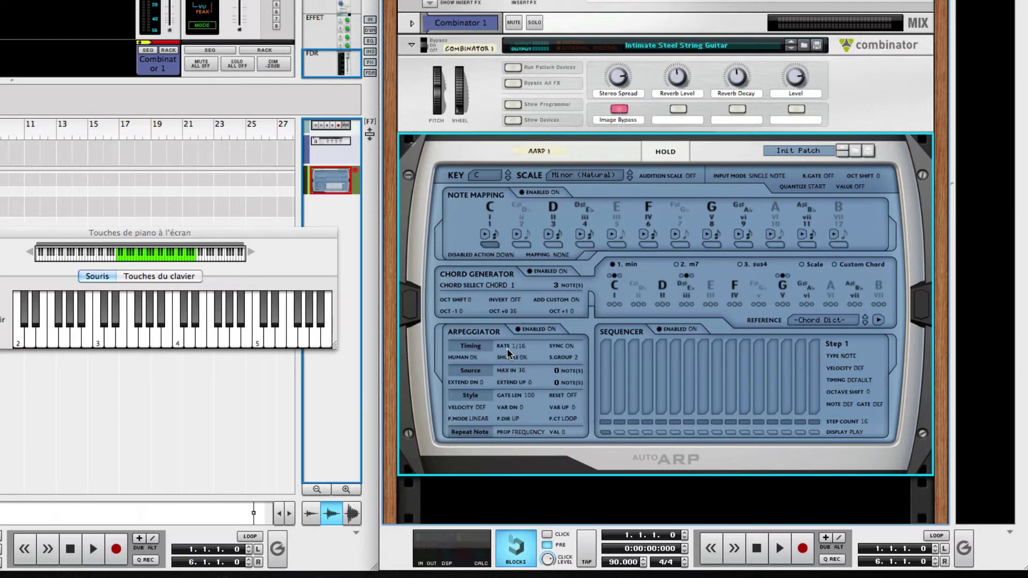
Step: Try other arpeggiator rates and return the rate to 1/16
mouse_move(508, 353)
mouse_move(557, 349)
drag(504, 349, 560, 322)
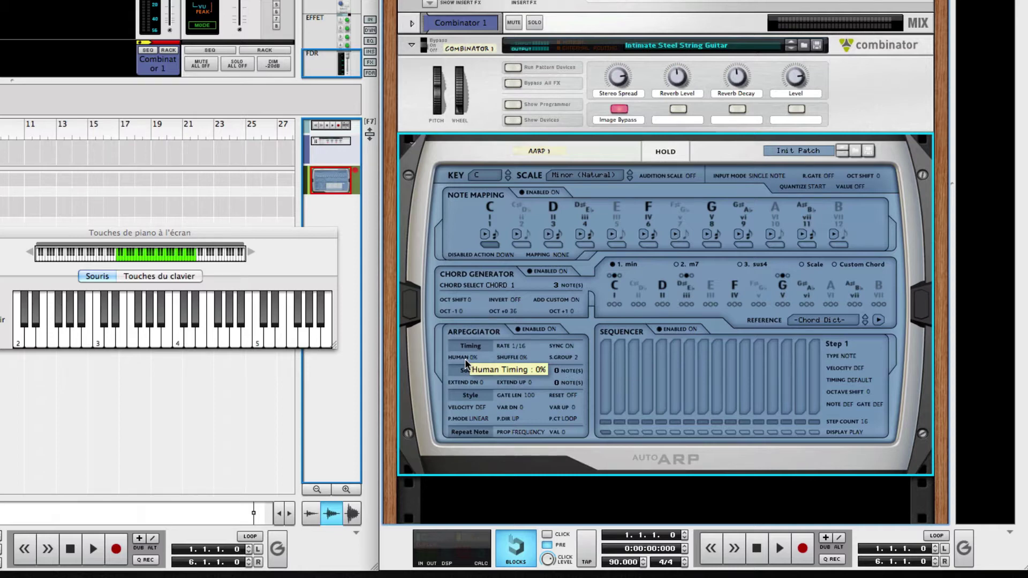
Step: Try the arpeggiator's human timing at 92% and bring it back to 0%
drag(465, 358, 460, 316)
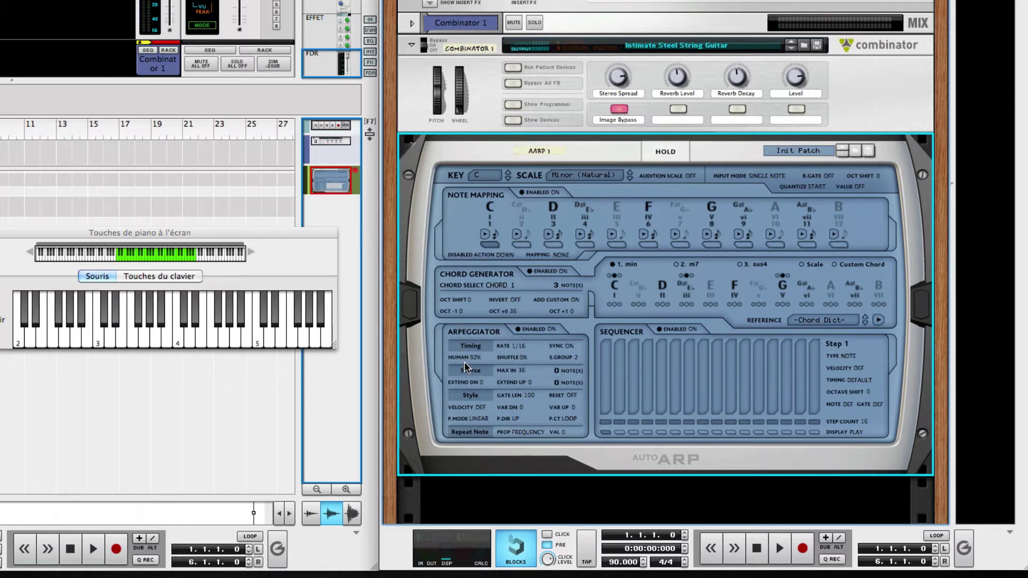
mouse_move(459, 361)
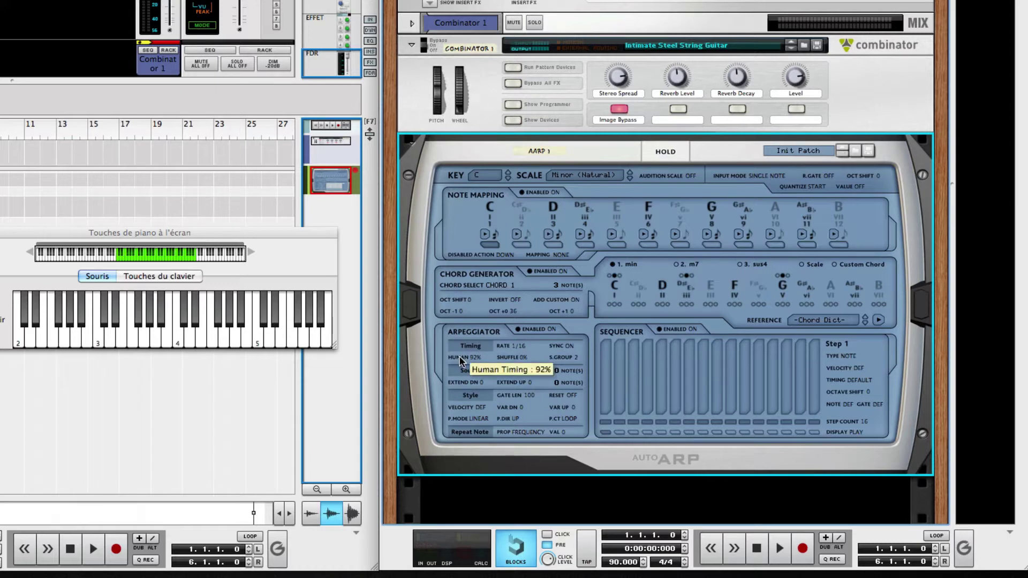
drag(459, 362, 458, 439)
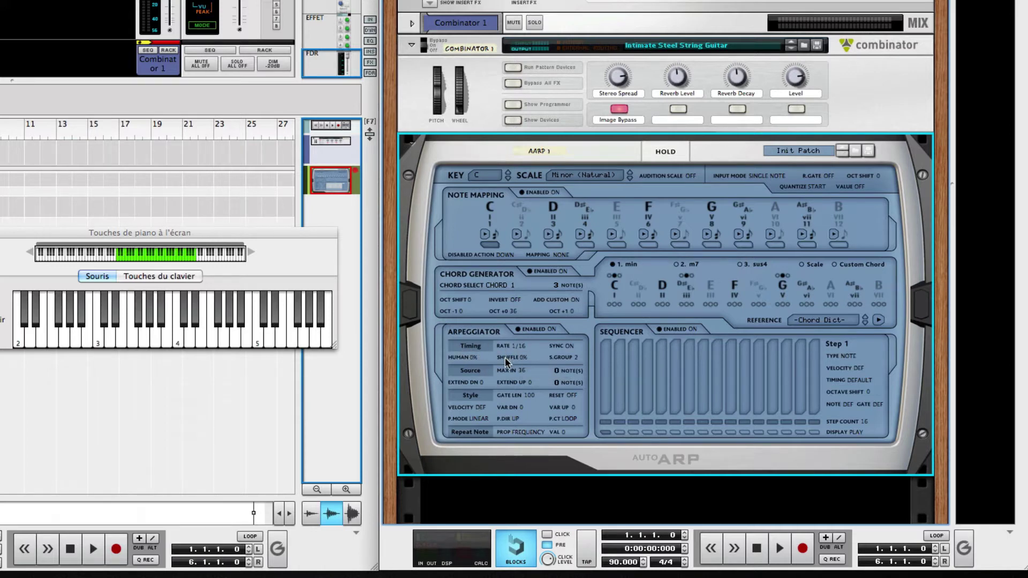
Step: Try shuffle amounts of -100% and 69% and other shuffle group sizes, restoring 0% and a group size of 2
mouse_move(505, 357)
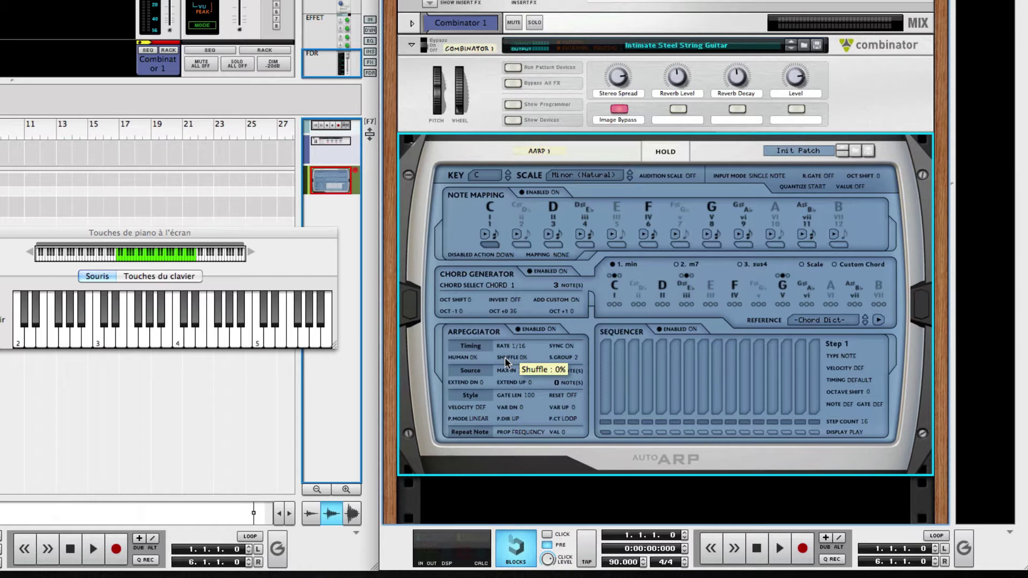
drag(505, 358, 510, 458)
drag(499, 399, 504, 368)
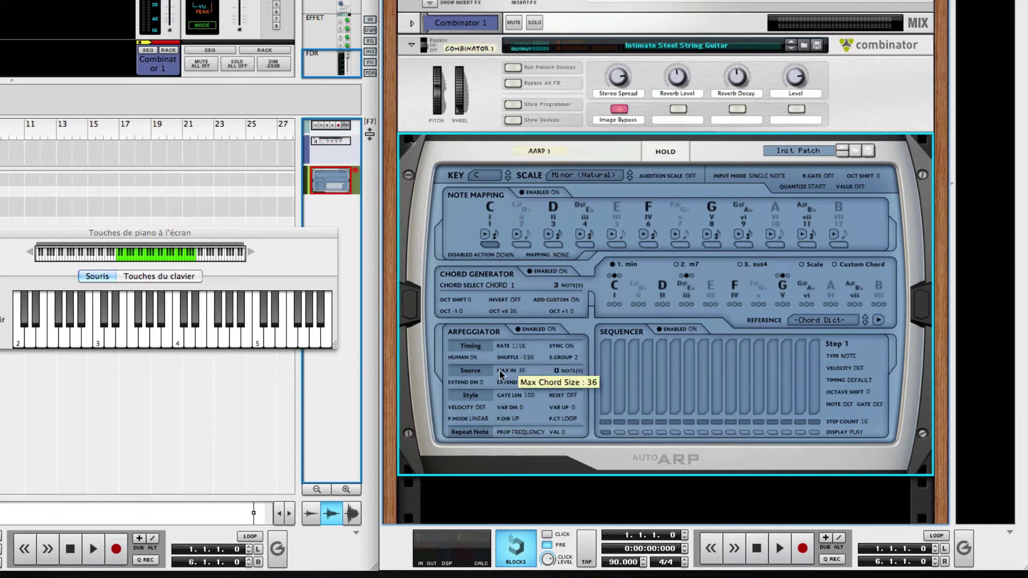
super+click(506, 355)
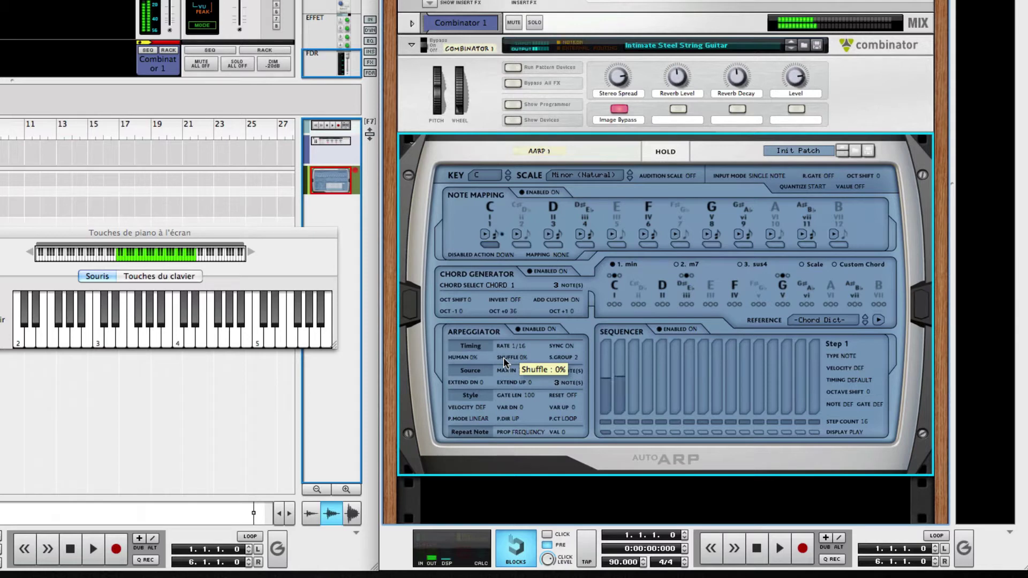
drag(503, 358, 506, 428)
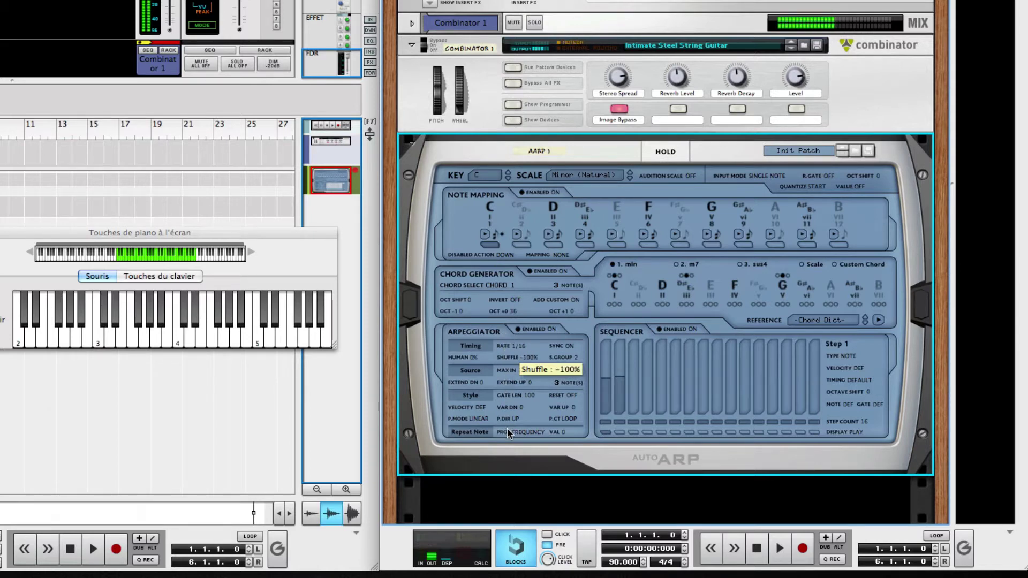
drag(508, 384, 507, 340)
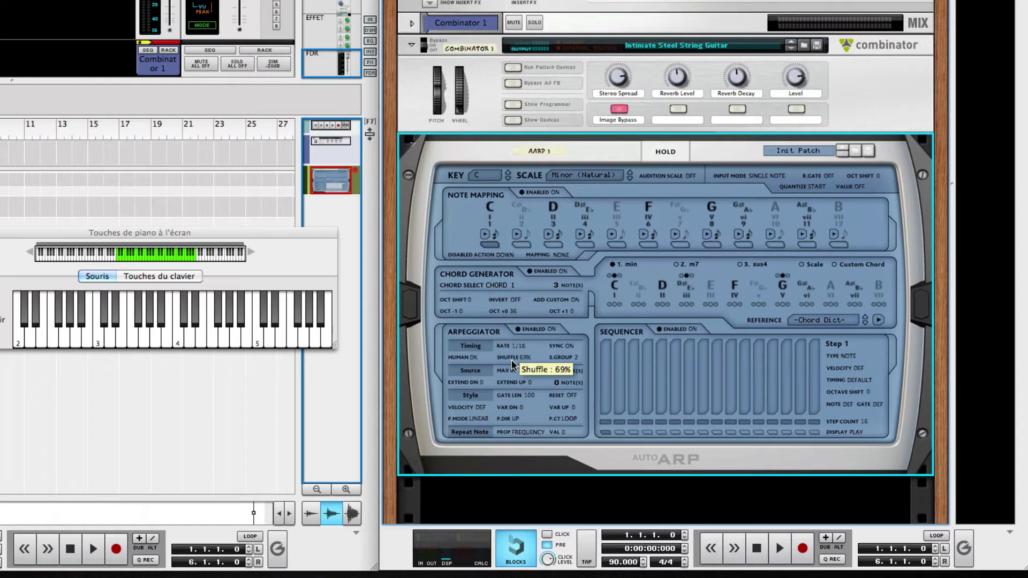
super+click(512, 364)
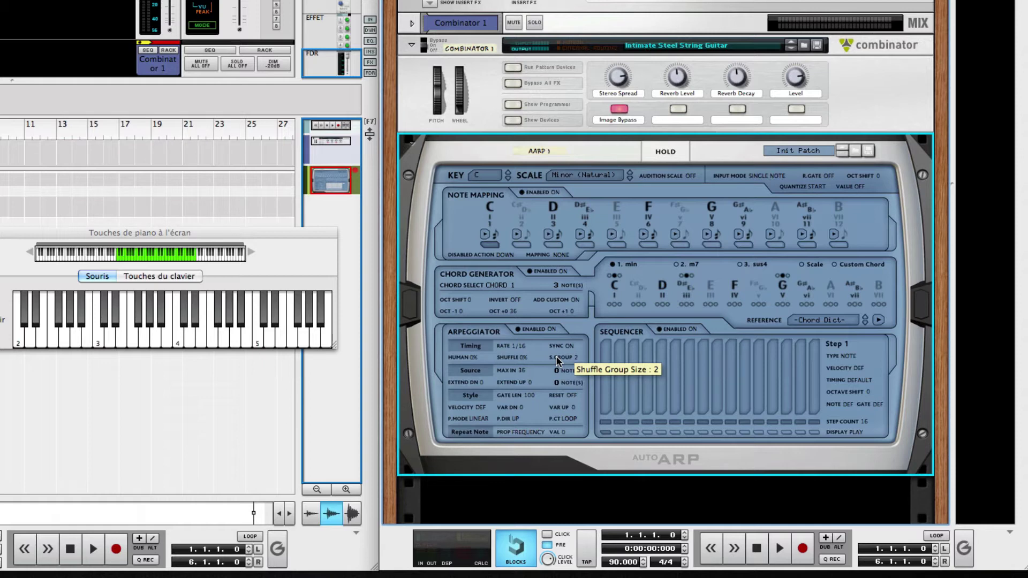
drag(555, 300, 552, 364)
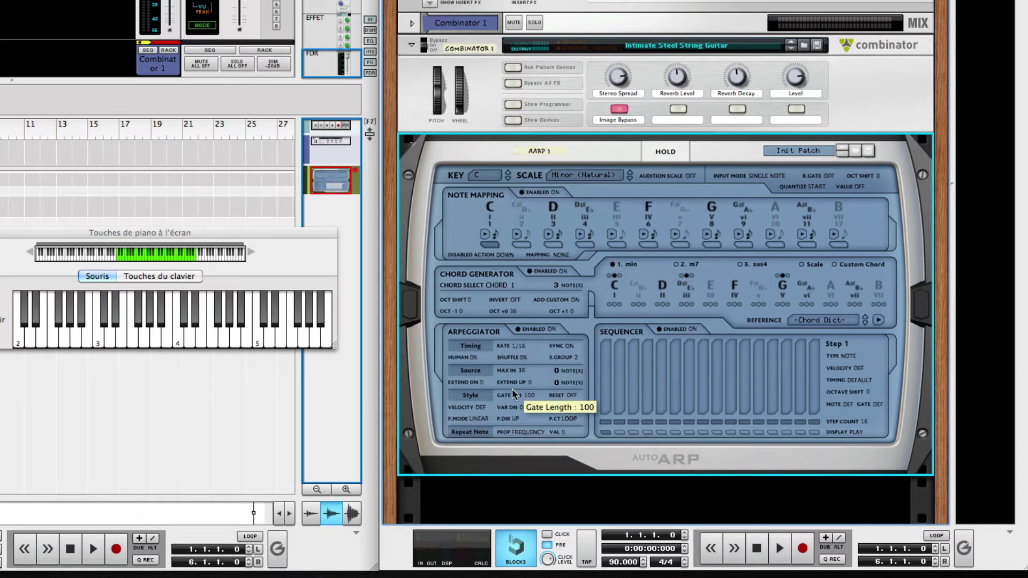
Step: Try a maximum chord size of 4 and the extend-notes settings, restoring the size to 36 and the extension to 0
scroll(519, 378, down, 3)
scroll(518, 378, down, 1)
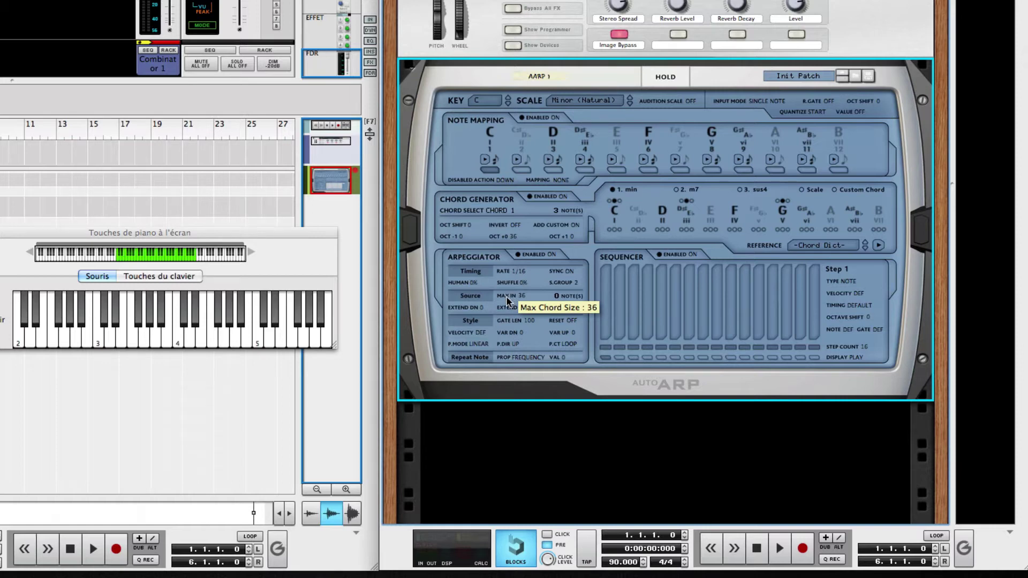
drag(506, 301, 510, 356)
drag(501, 300, 503, 300)
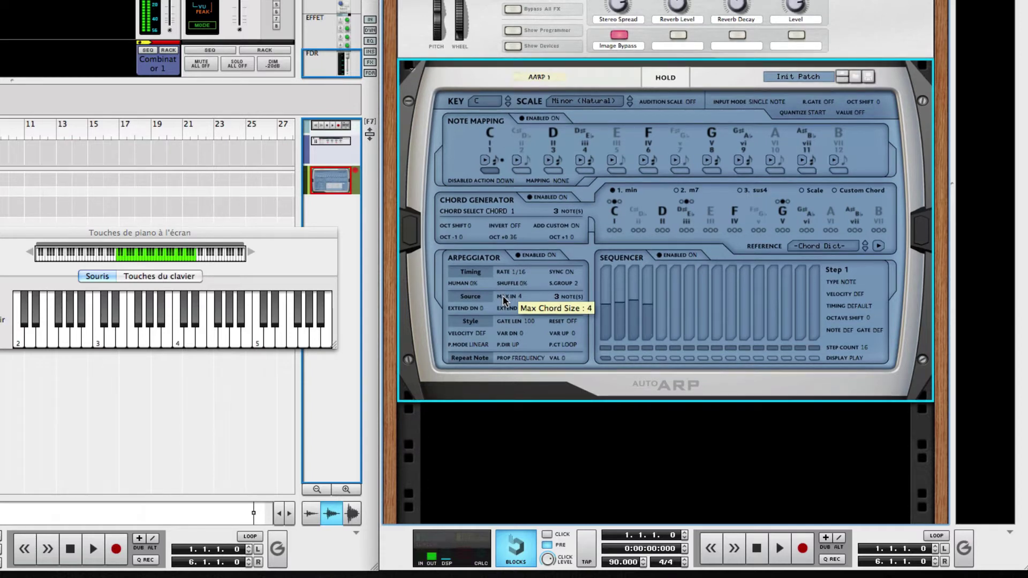
drag(506, 295, 502, 194)
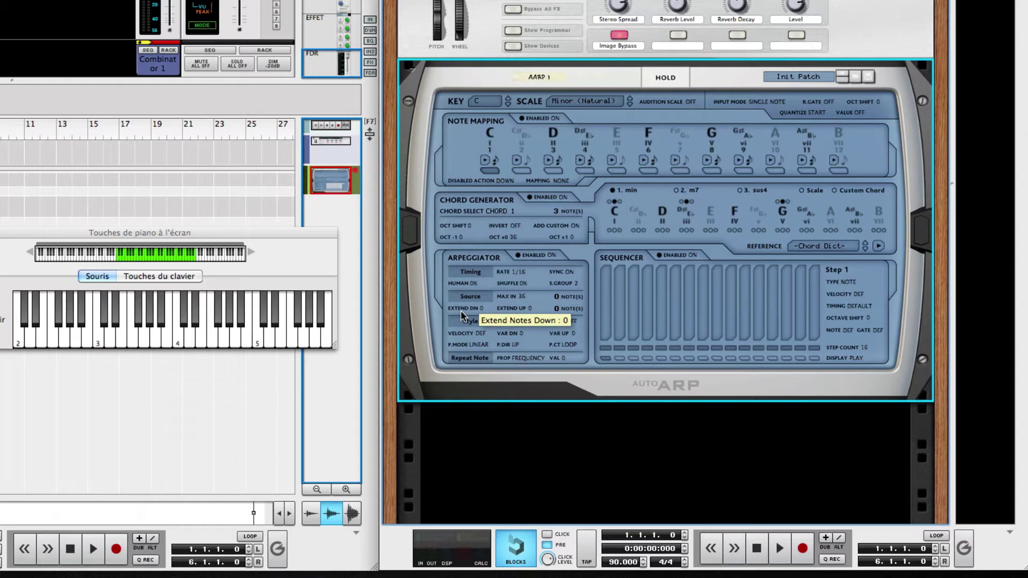
drag(461, 310, 509, 314)
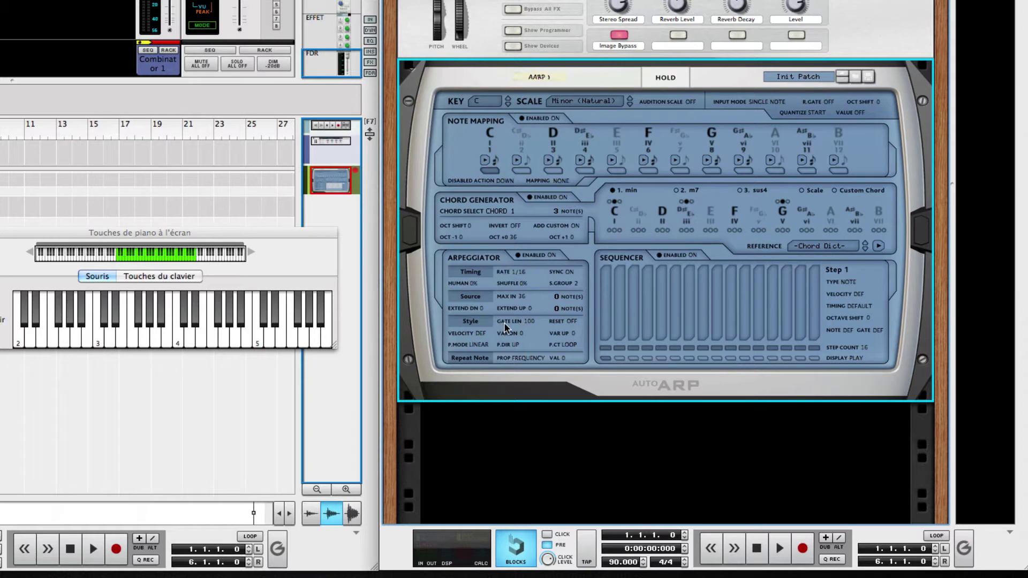
Step: Set the arpeggiator's gate length to 127 and try the reset gate on loop option, leaving it off
mouse_move(505, 326)
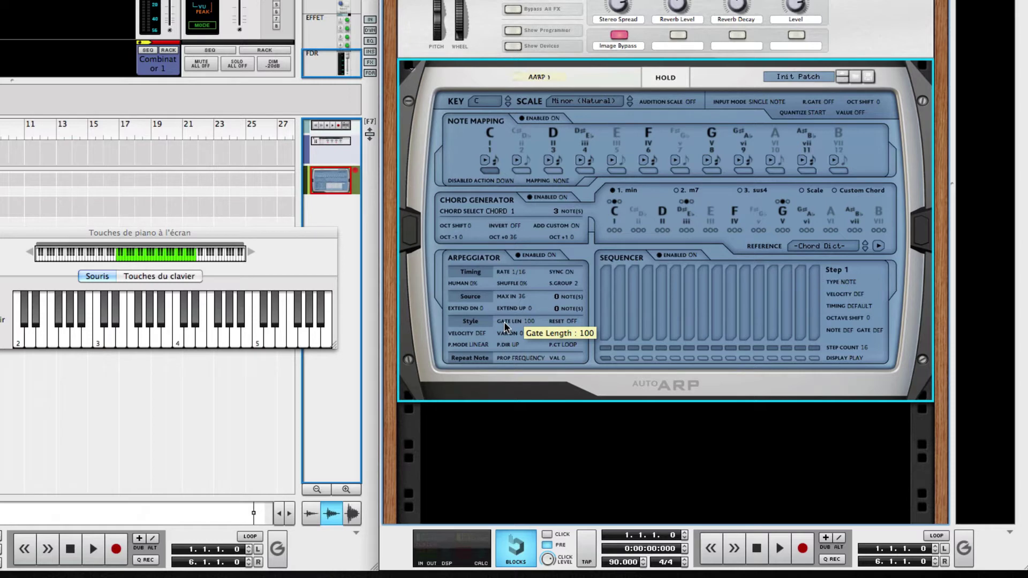
mouse_move(504, 323)
mouse_down()
mouse_move(503, 356)
mouse_move(509, 318)
mouse_up()
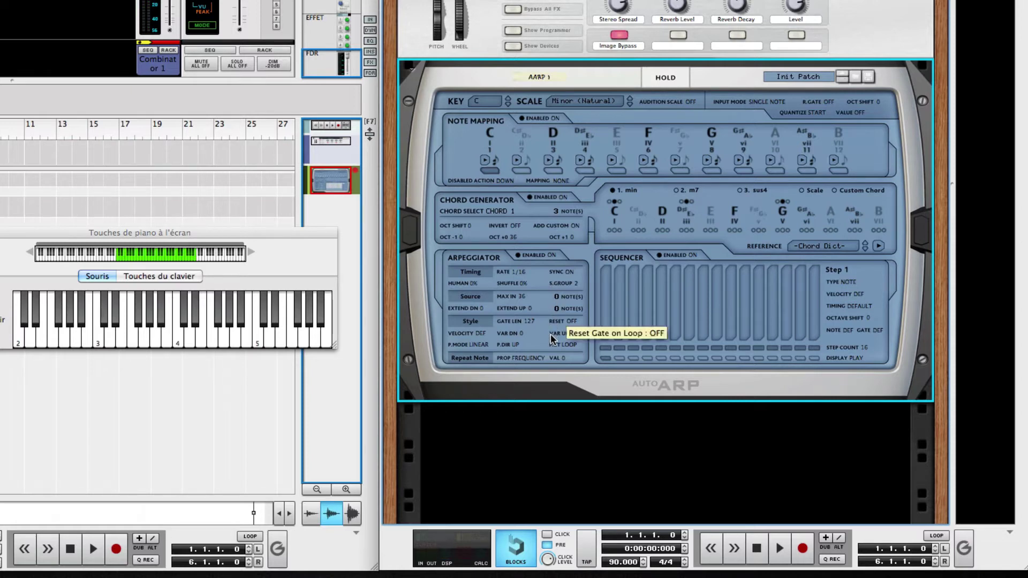
drag(550, 333, 554, 288)
drag(554, 290, 553, 317)
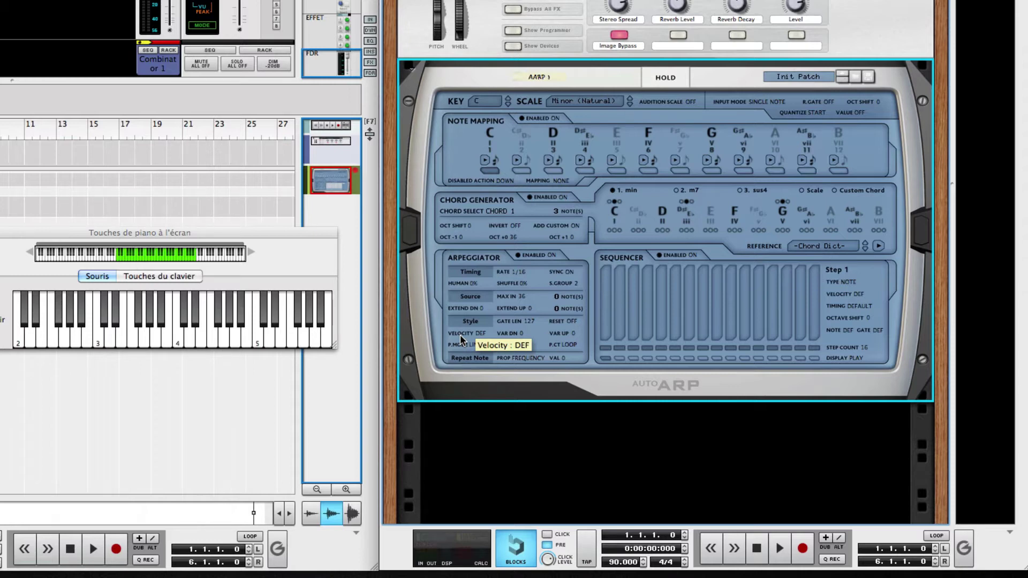
Step: Try other velocity and velocity variation settings, including 38 upward, and restore the default velocity and zero variation
mouse_move(460, 336)
mouse_down()
mouse_move(461, 276)
mouse_move(461, 350)
mouse_up()
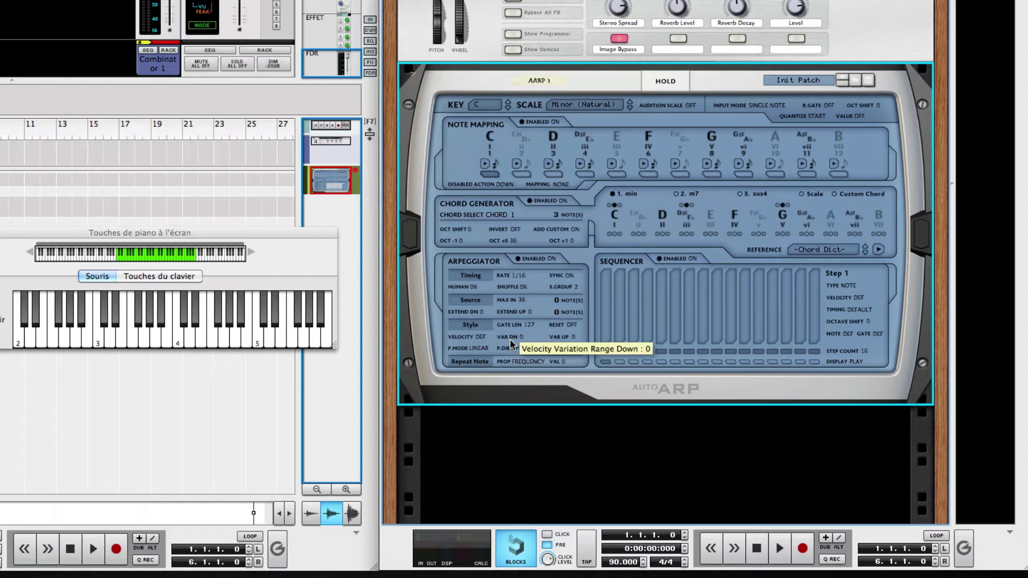
mouse_move(510, 332)
mouse_down()
mouse_move(507, 369)
mouse_move(509, 318)
mouse_up()
mouse_move(566, 335)
mouse_down()
mouse_move(563, 263)
mouse_move(561, 338)
mouse_up()
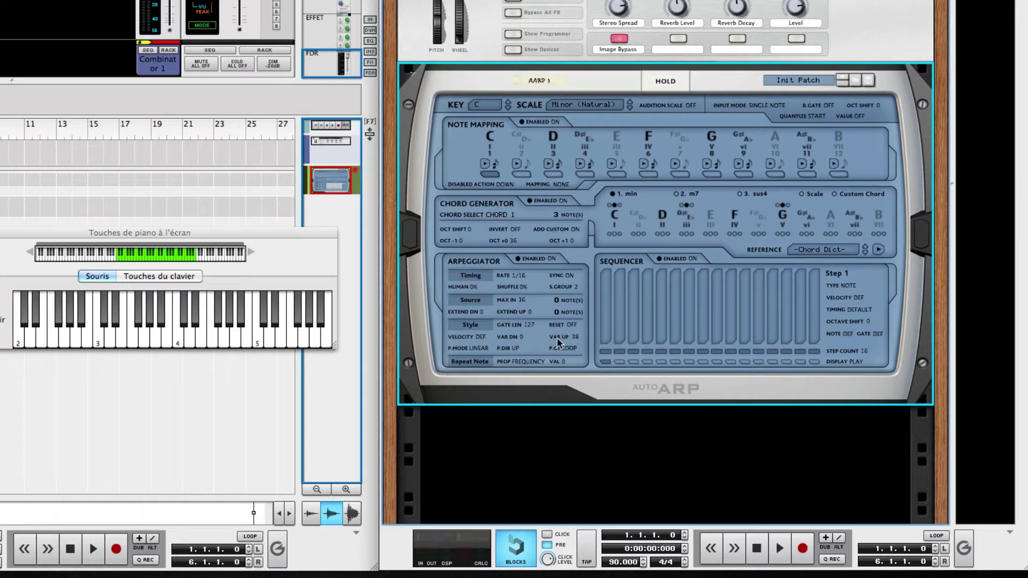
super+click(558, 336)
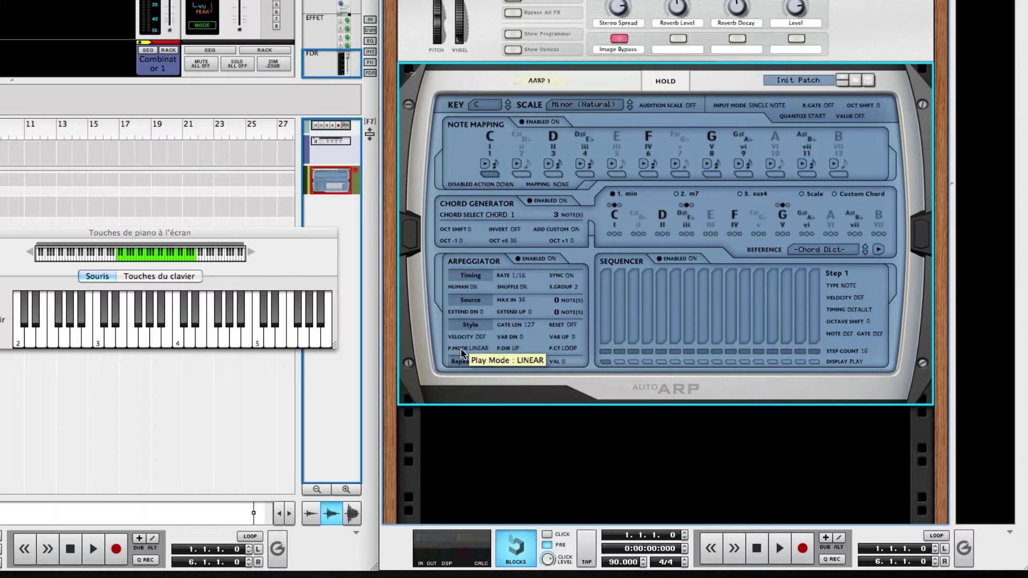
Step: Try the arpeggiator's play mode setting, keeping it Linear, and set the chord generator's chord selection to Scale
drag(460, 348, 458, 369)
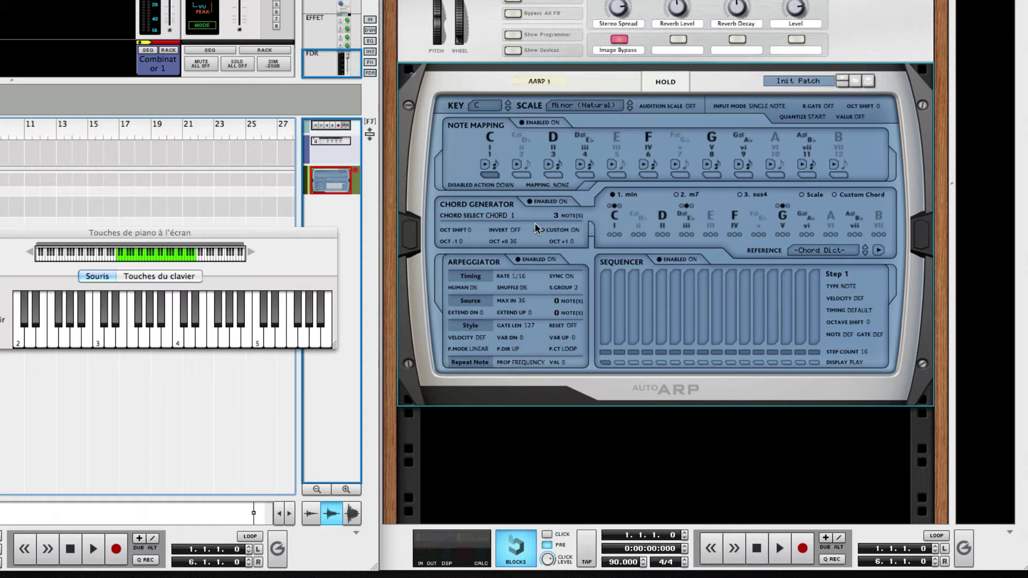
click(460, 214)
drag(461, 214, 469, 188)
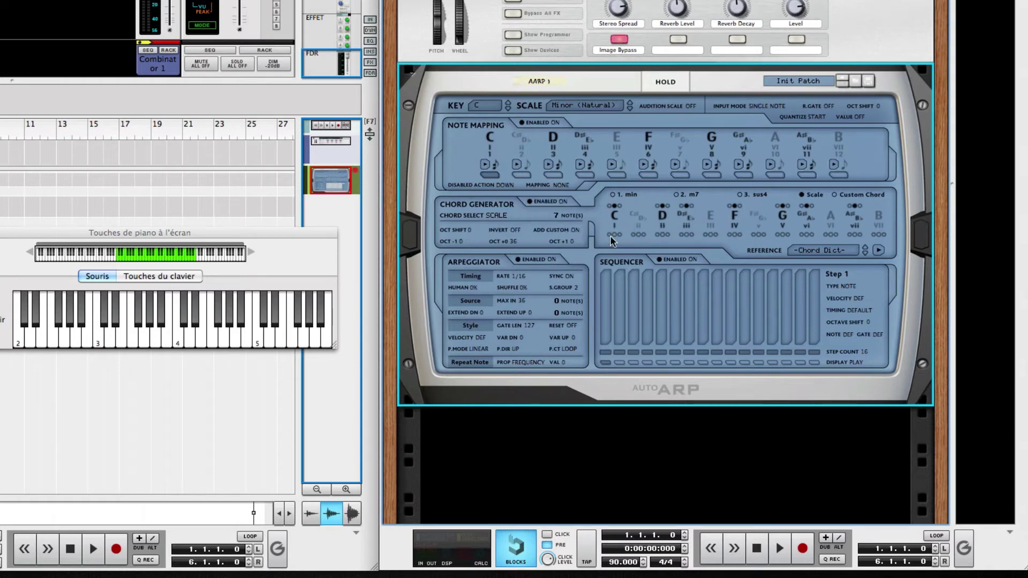
Step: Audition the play modes Skip, Skip Rev, 3-1, 3-1 Rev, 4-2 and 4-2 Rev, and return to Linear
click(458, 349)
scroll(458, 352, down, 1)
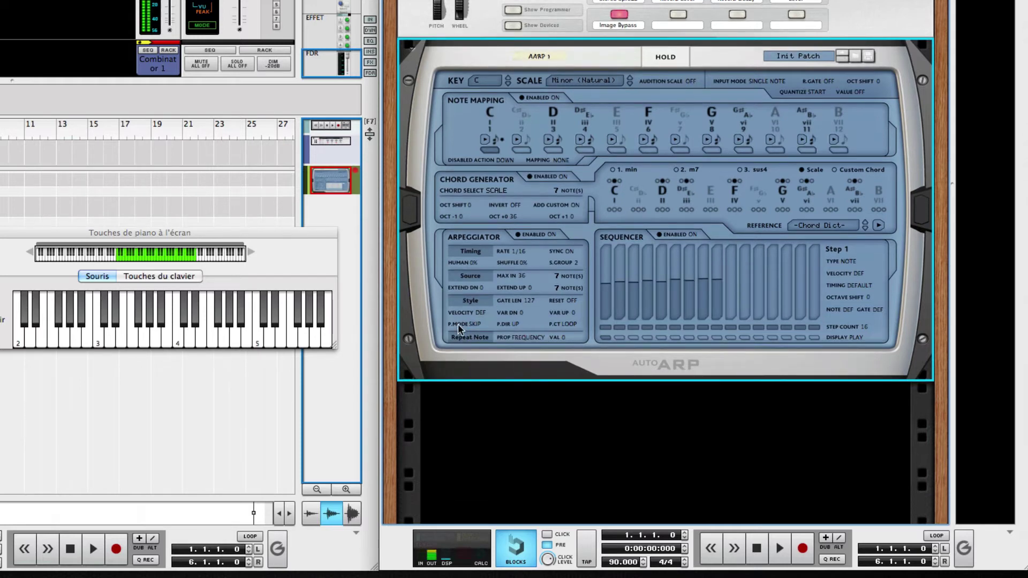
click(458, 325)
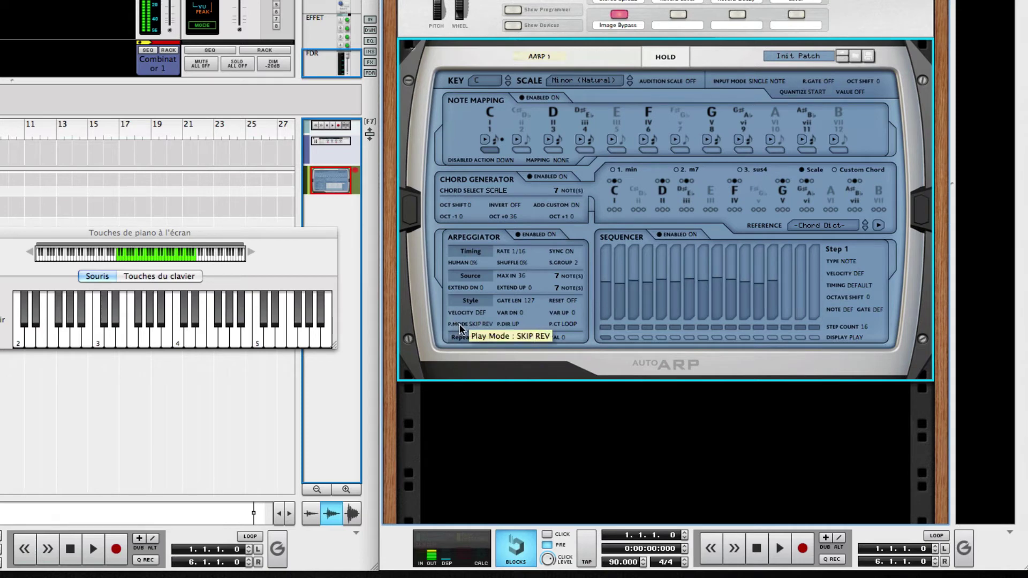
click(458, 324)
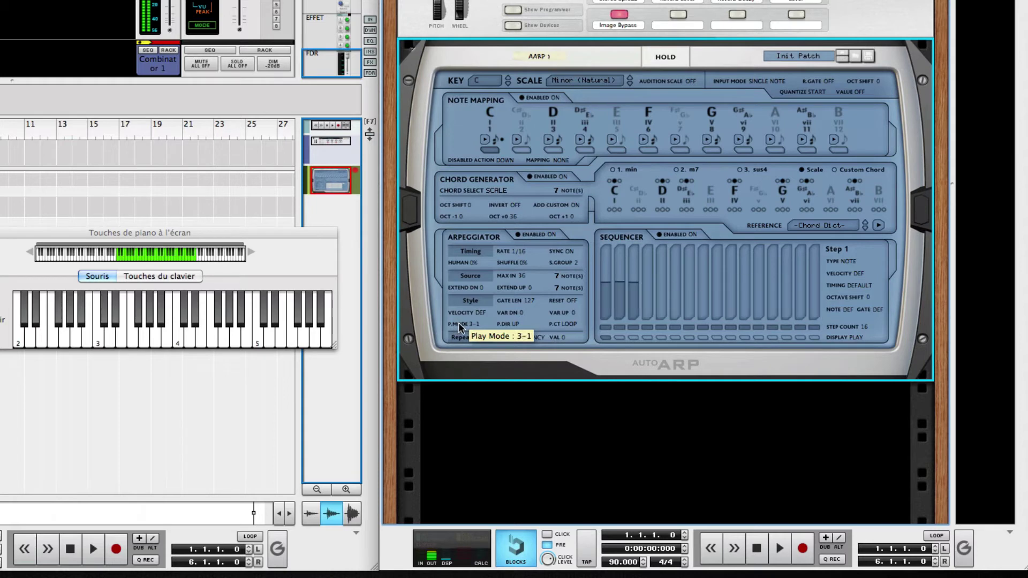
click(459, 326)
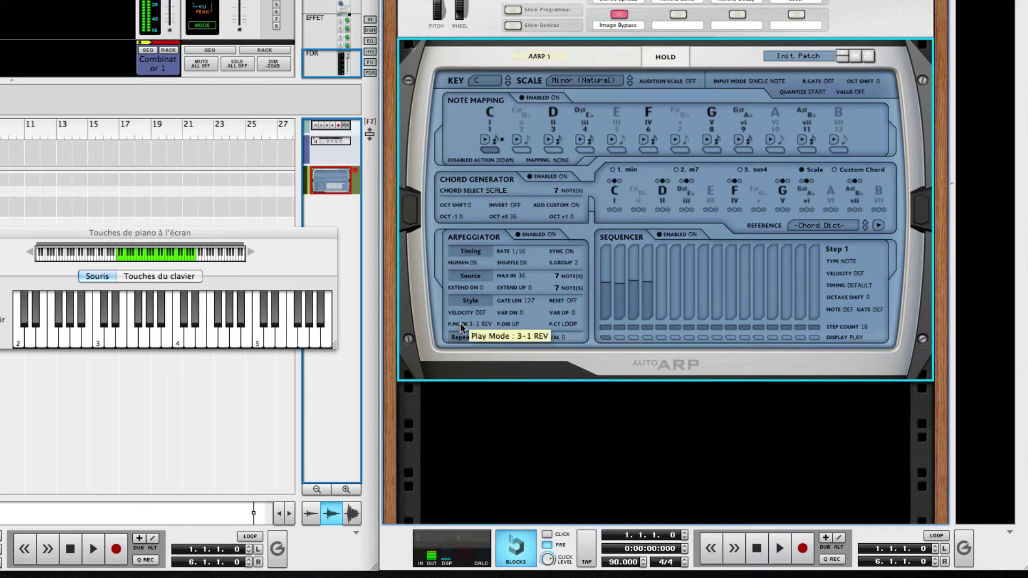
drag(460, 322, 461, 317)
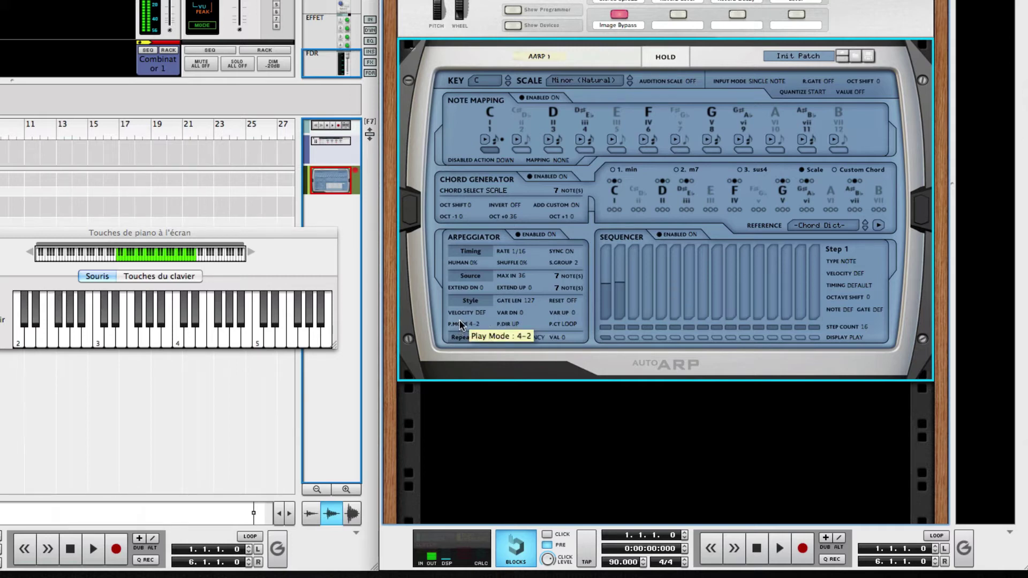
drag(458, 323, 458, 327)
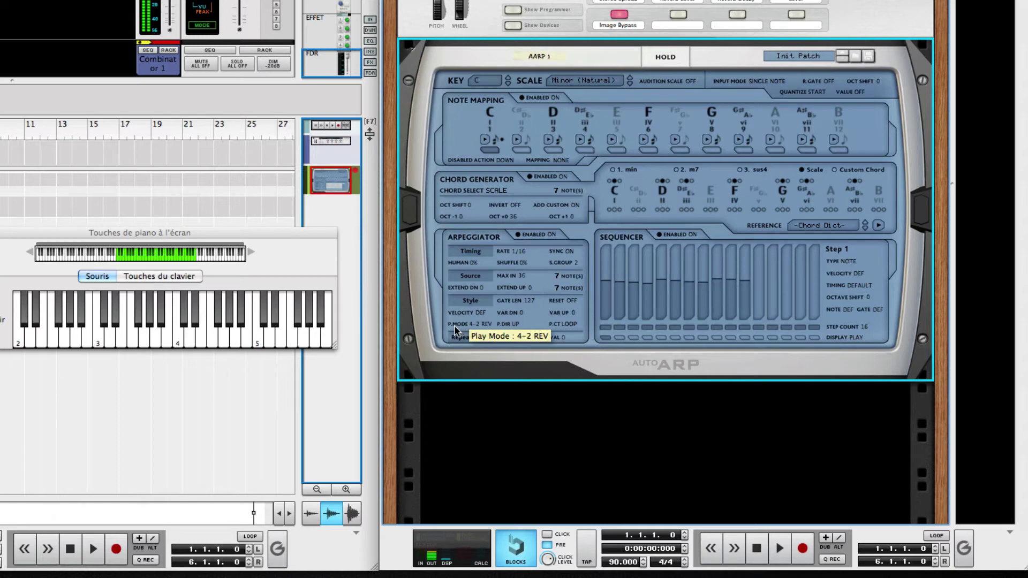
drag(458, 316, 459, 392)
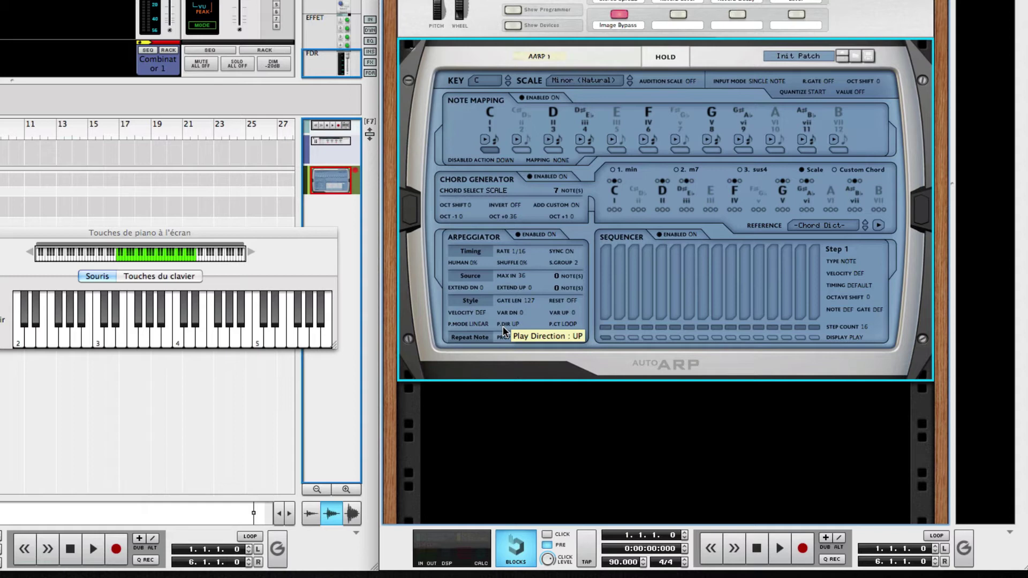
Step: Try the play direction setting, keeping it Up, and set the arpeggiator's play count to 1
drag(504, 331, 507, 368)
scroll(509, 304, up, 1)
scroll(508, 369, up, 3)
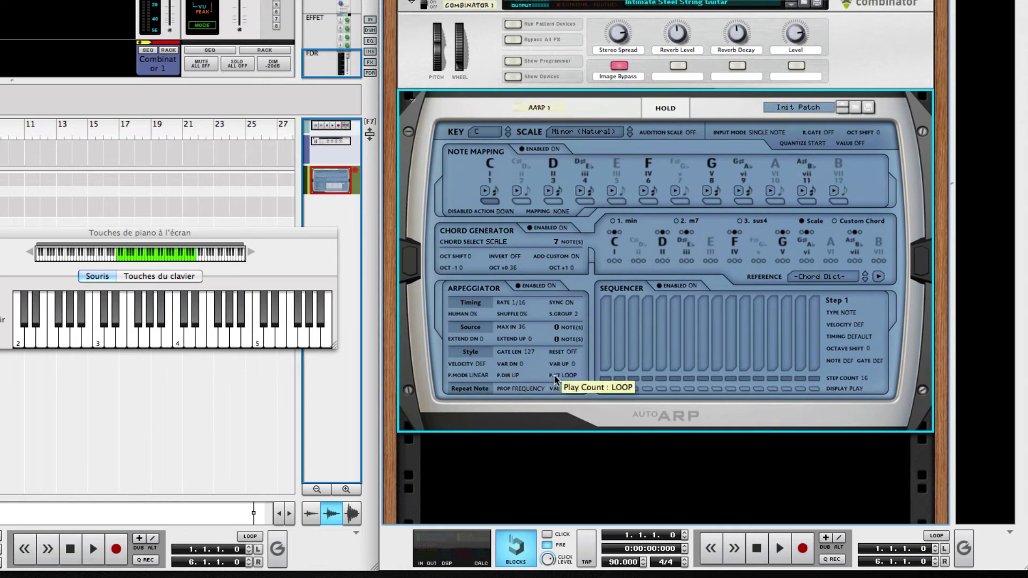
drag(555, 376, 564, 289)
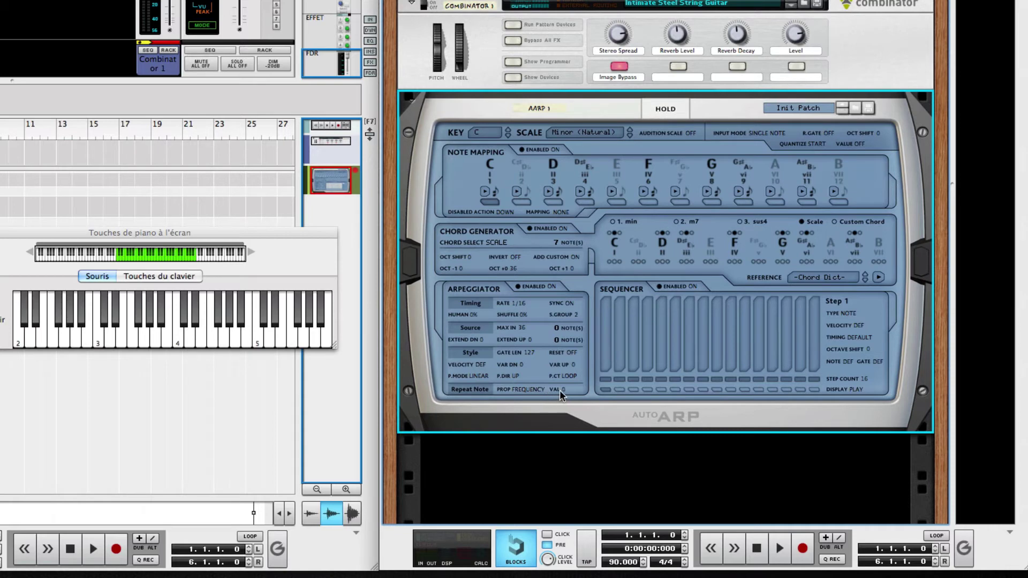
scroll(554, 378, down, 1)
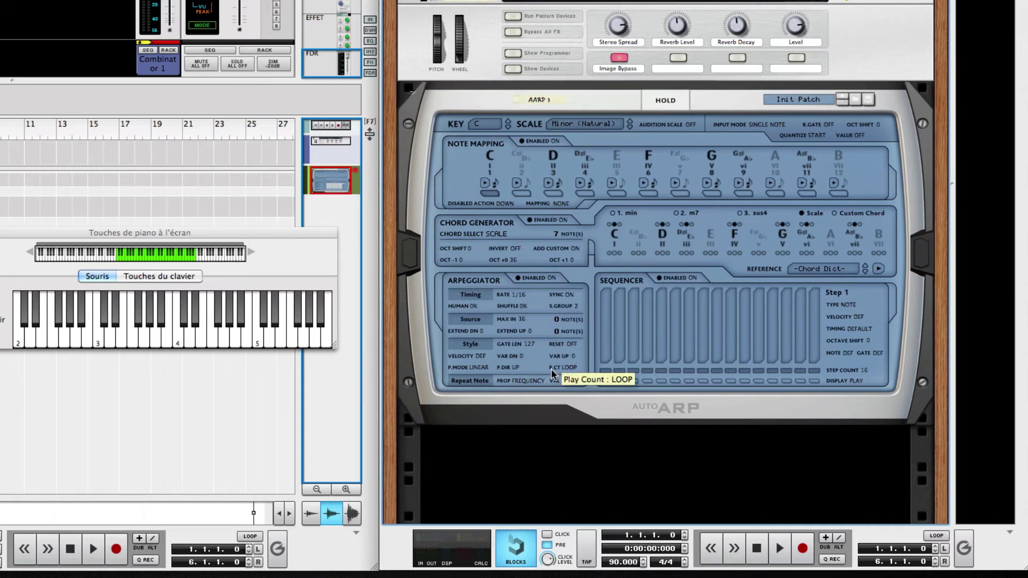
click(553, 373)
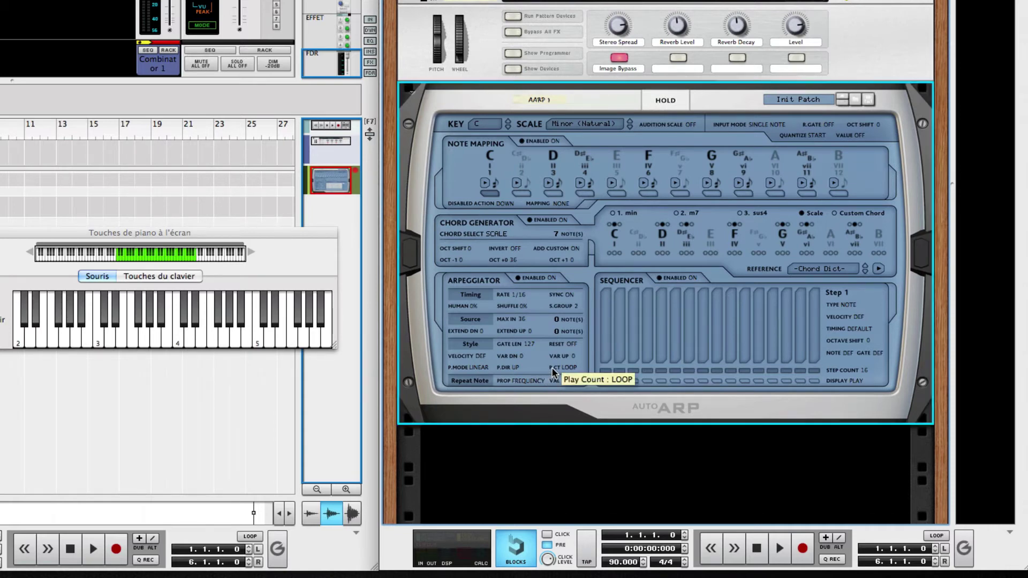
mouse_move(553, 373)
mouse_down()
mouse_move(555, 333)
mouse_move(537, 382)
mouse_up()
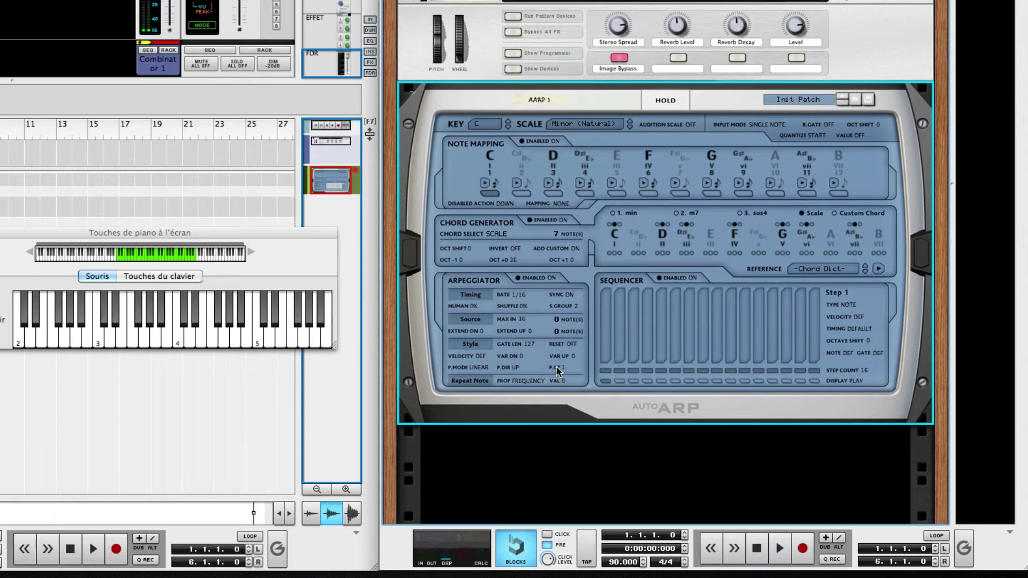
Step: Audition the arpeggiator with a play count of 2, and set the play count to Loop
drag(556, 366, 555, 361)
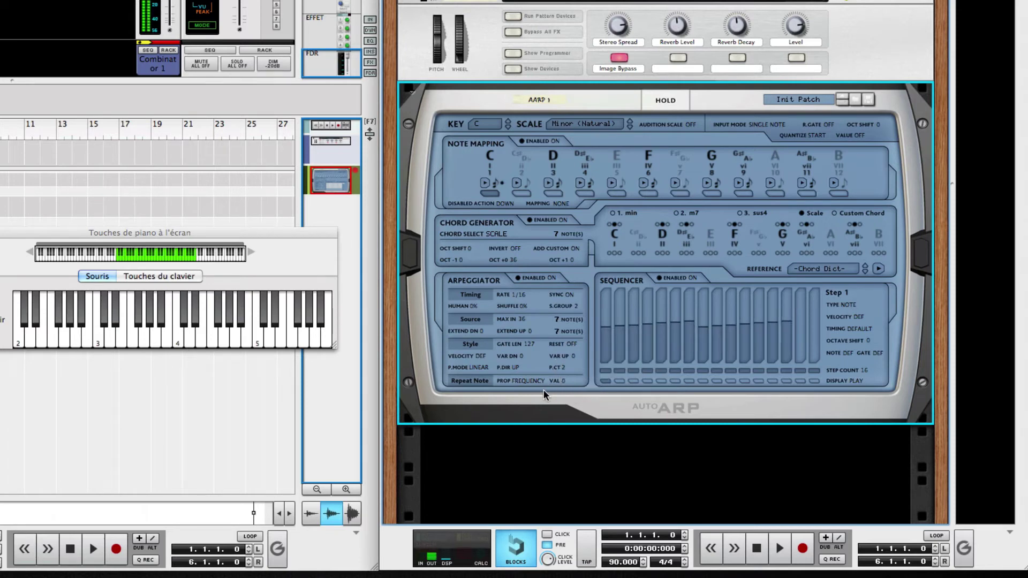
drag(554, 365, 557, 387)
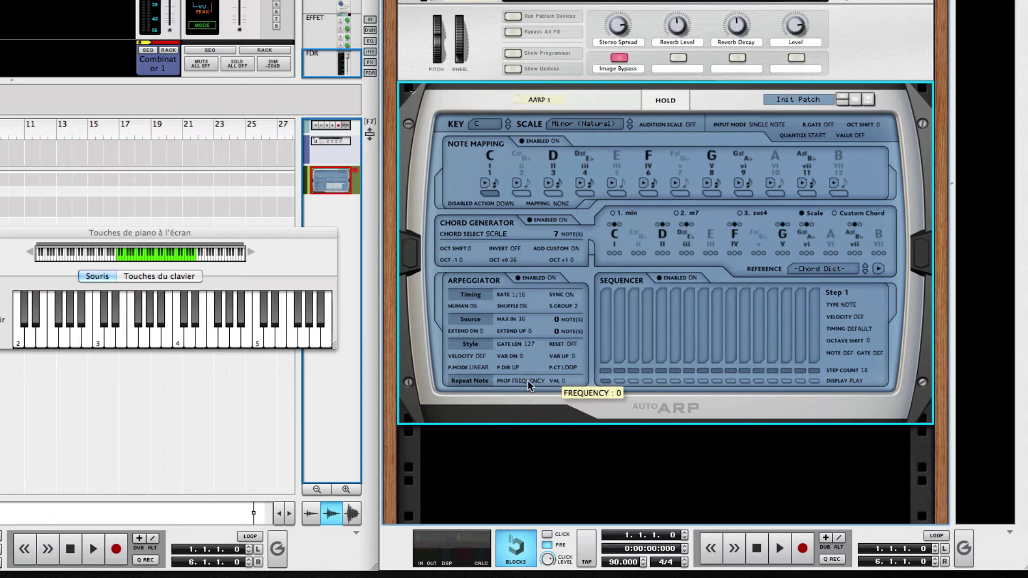
Step: Step through the Repeat Note property options as far as Rstart Arp, and return the property to Frequency
drag(502, 382, 501, 357)
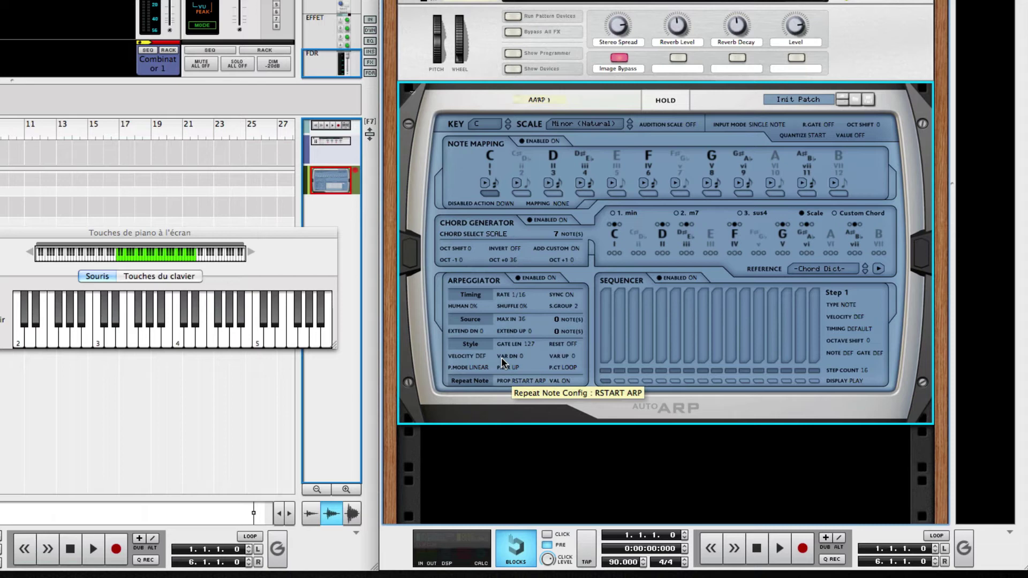
drag(501, 358, 499, 406)
scroll(498, 398, up, 1)
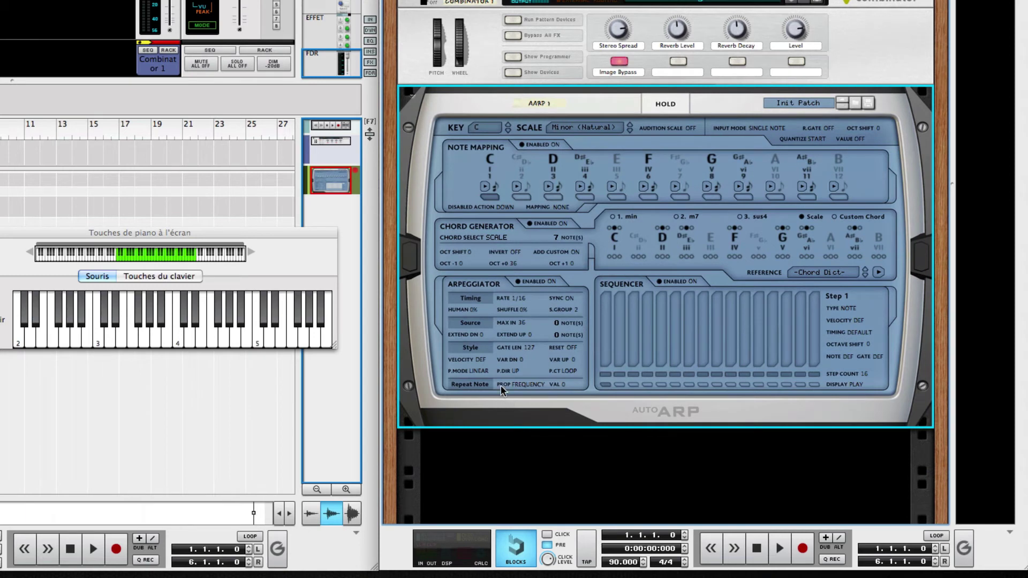
scroll(501, 385, up, 1)
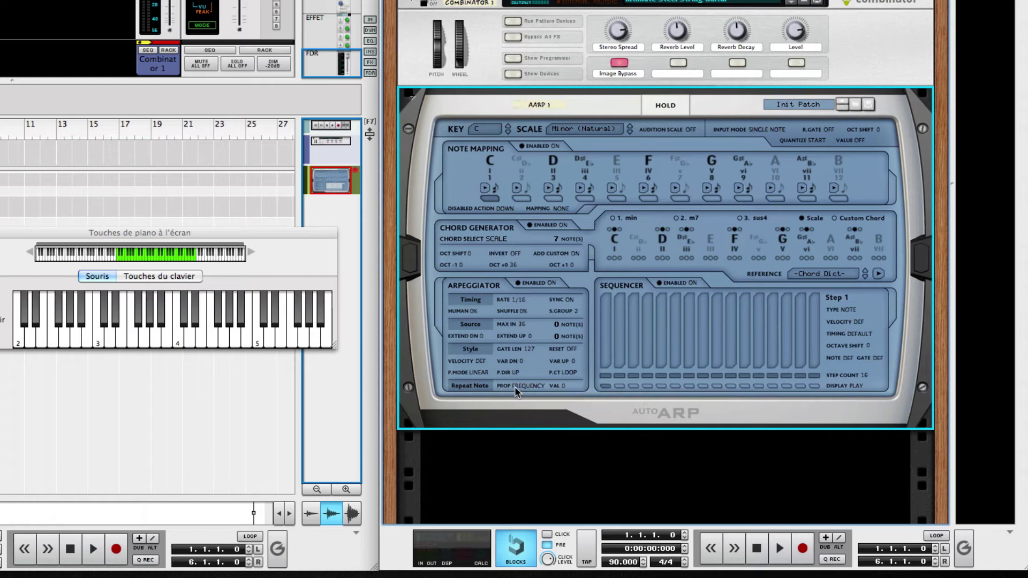
Step: Audition the arpeggiator with a Repeat Note frequency value of 1, and restore the value to 0
mouse_move(550, 388)
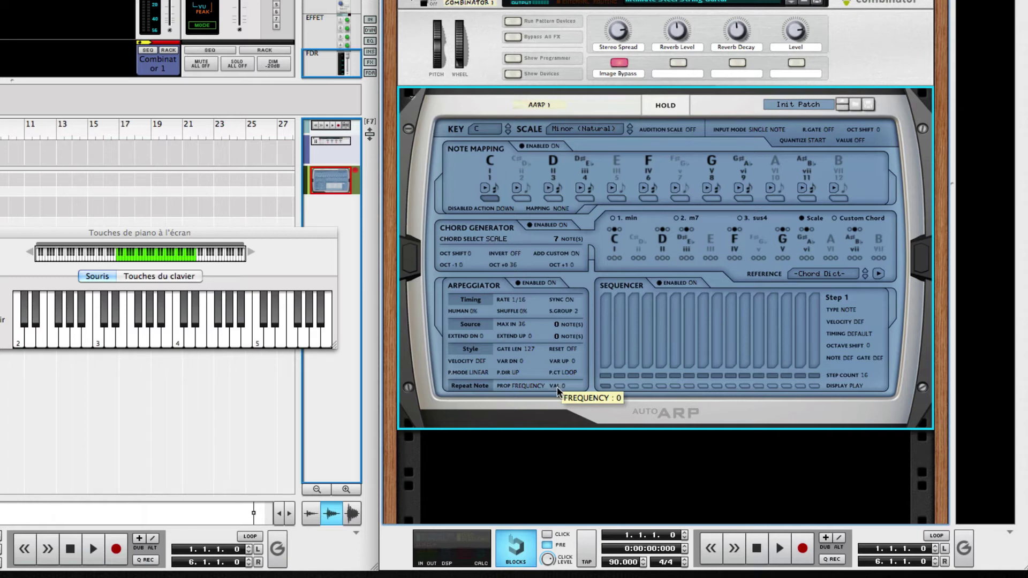
mouse_move(556, 387)
mouse_down()
mouse_move(551, 316)
mouse_move(542, 385)
mouse_up()
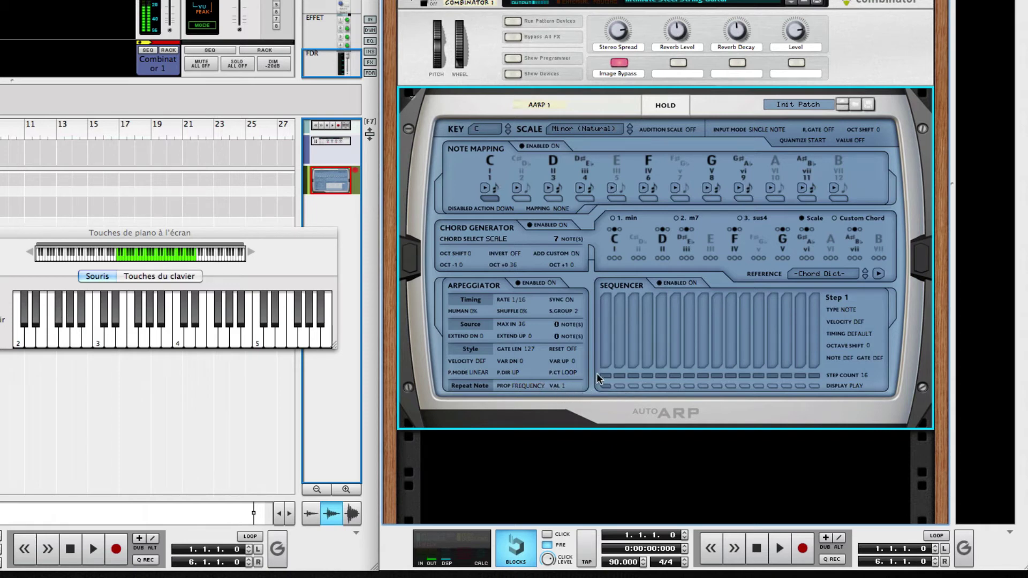
drag(551, 388, 554, 410)
Step: Try the other Repeat Note properties, including Note #, Rstart Arp and Remove, and return to Frequency
drag(505, 385, 503, 381)
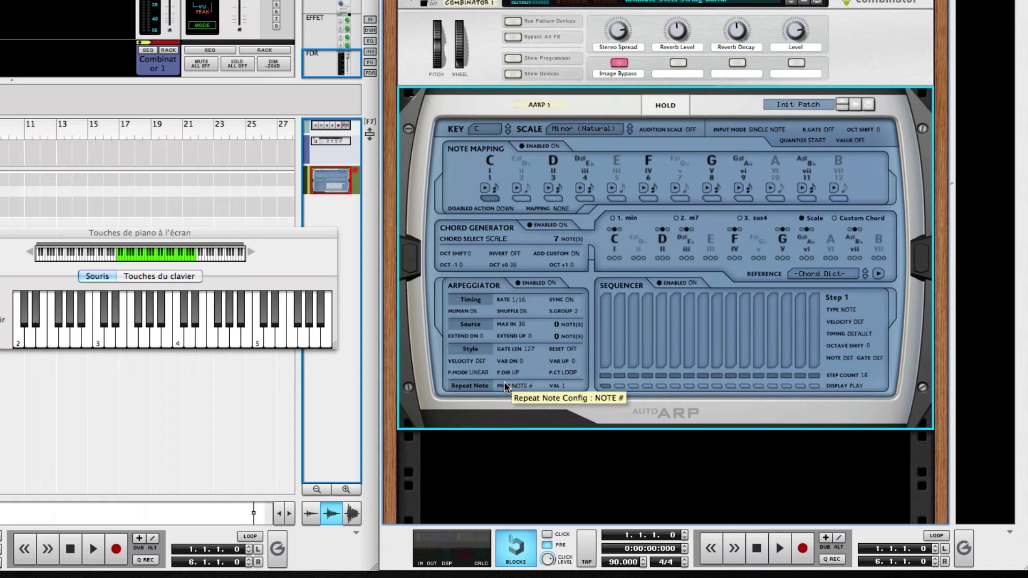
drag(504, 380, 503, 375)
drag(503, 376, 504, 369)
drag(504, 368, 503, 360)
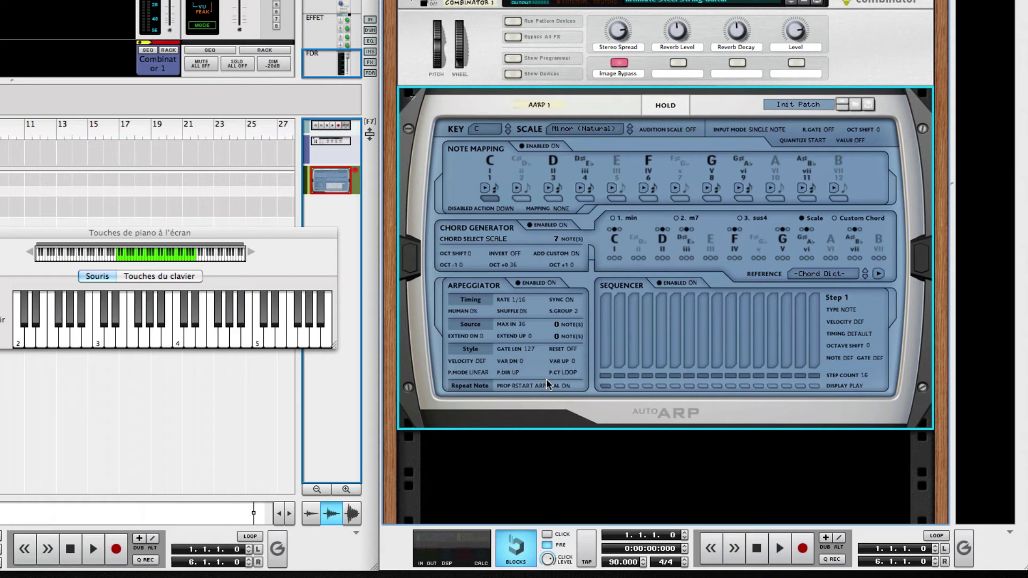
click(506, 382)
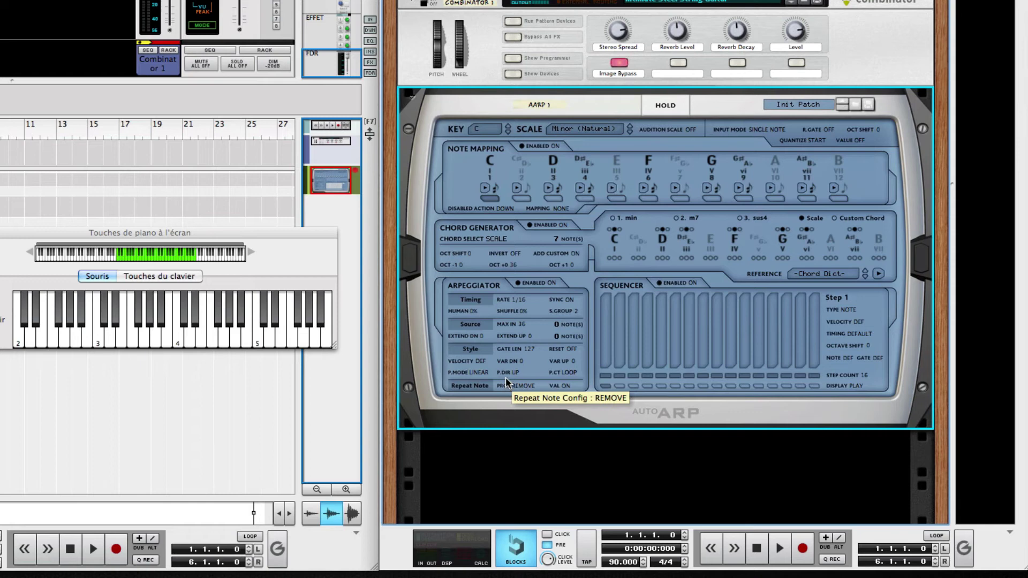
click(505, 382)
drag(505, 371, 506, 365)
drag(506, 364, 504, 443)
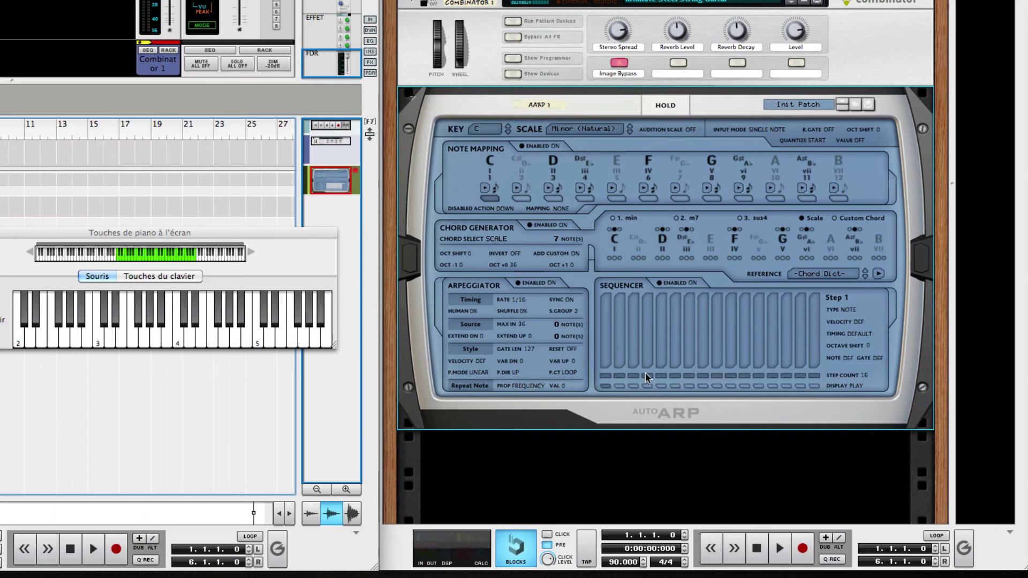
Step: Try the sequencer's display modes Off, Play and Type, and switch the display to Velocity
click(606, 376)
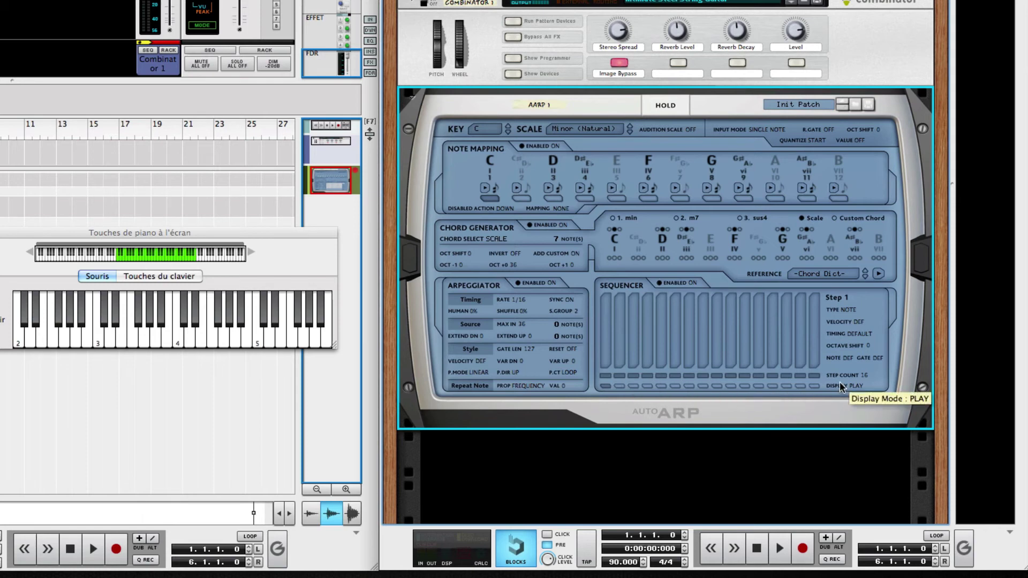
mouse_move(835, 387)
mouse_down()
mouse_move(835, 346)
mouse_move(832, 398)
mouse_up()
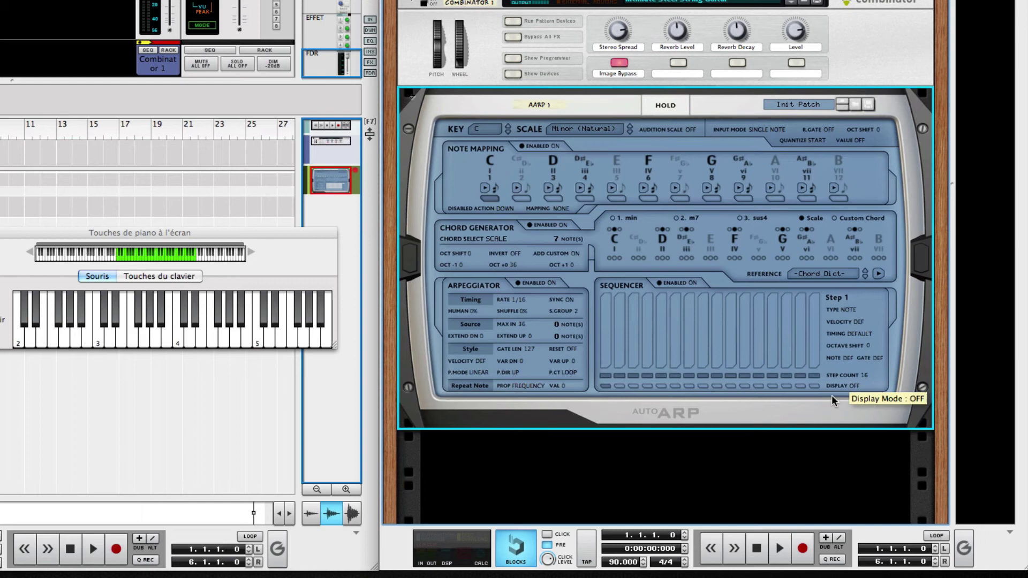
drag(831, 396, 830, 388)
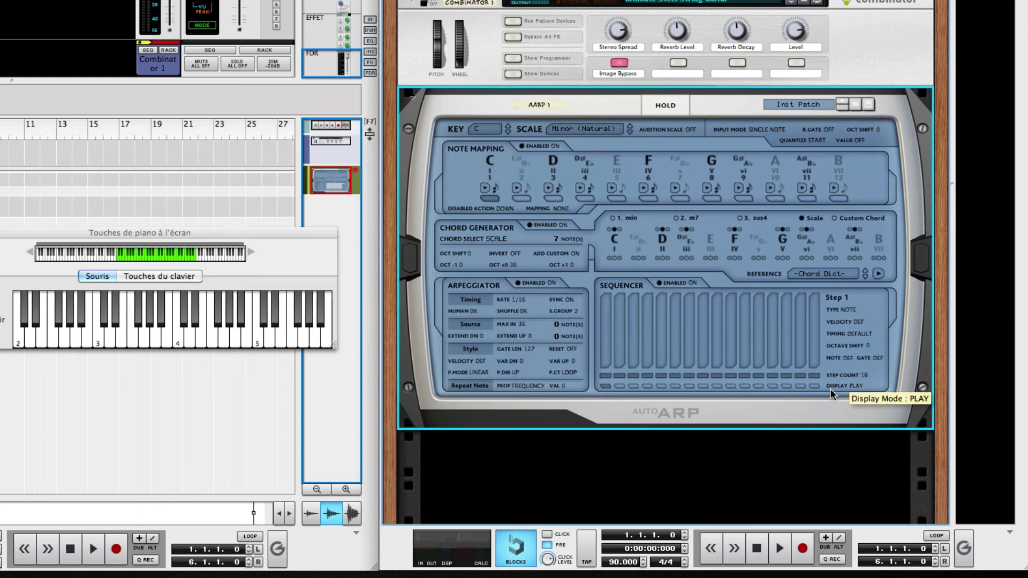
drag(830, 387, 831, 390)
click(832, 386)
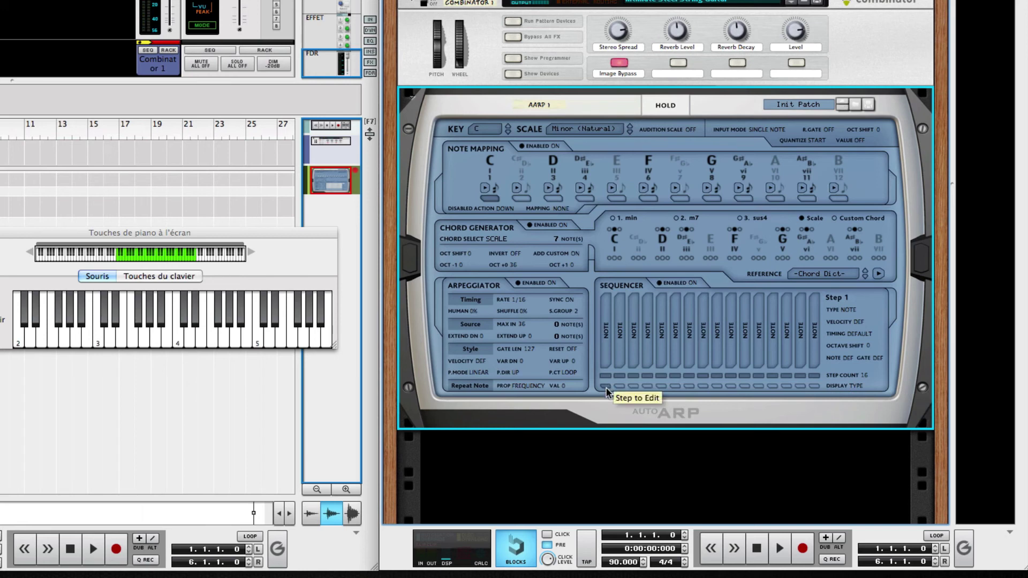
click(839, 385)
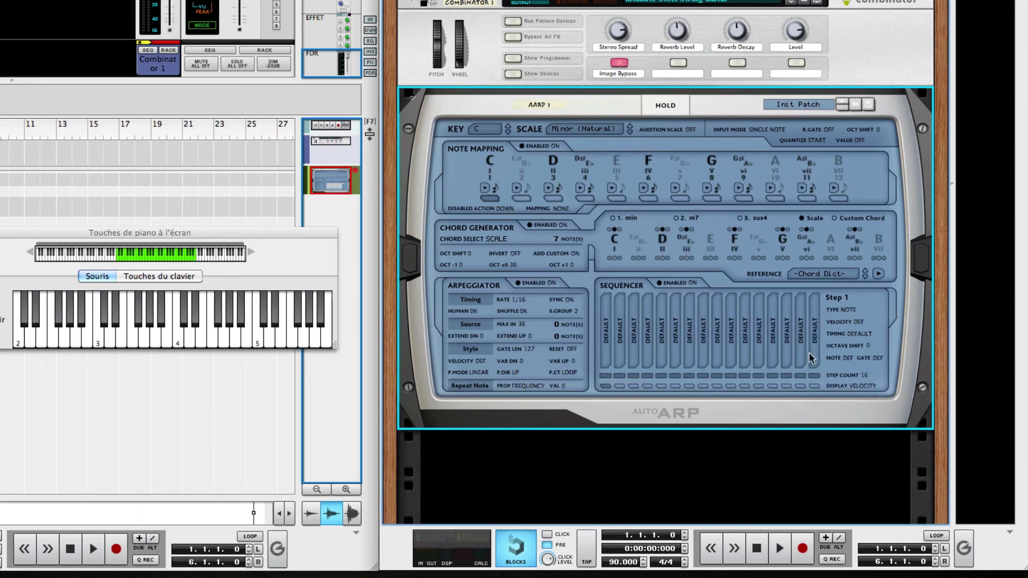
Step: Select different sequencer steps for editing, set step 1's type to C.Chord, and set the display mode to Play
click(619, 386)
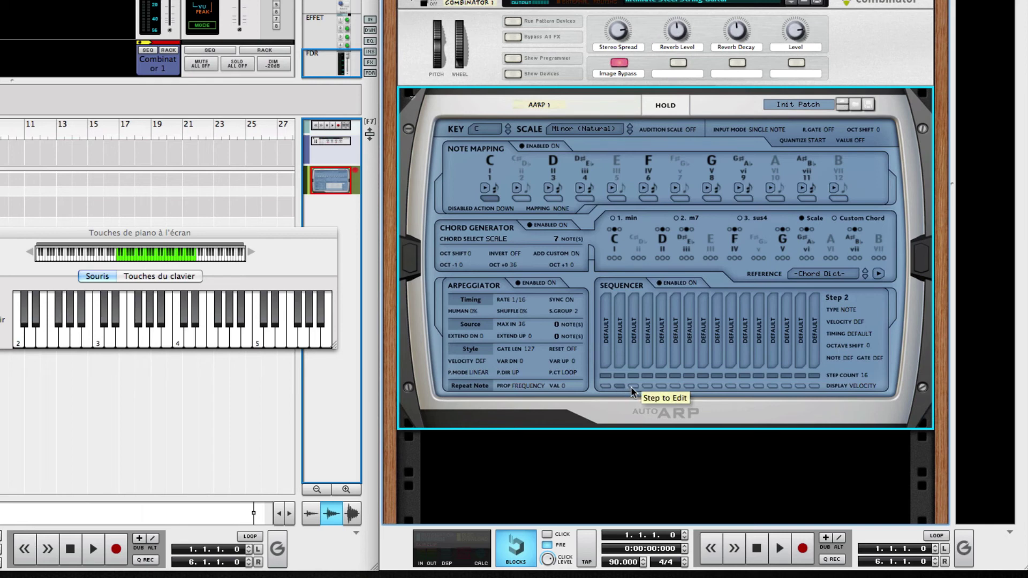
click(645, 386)
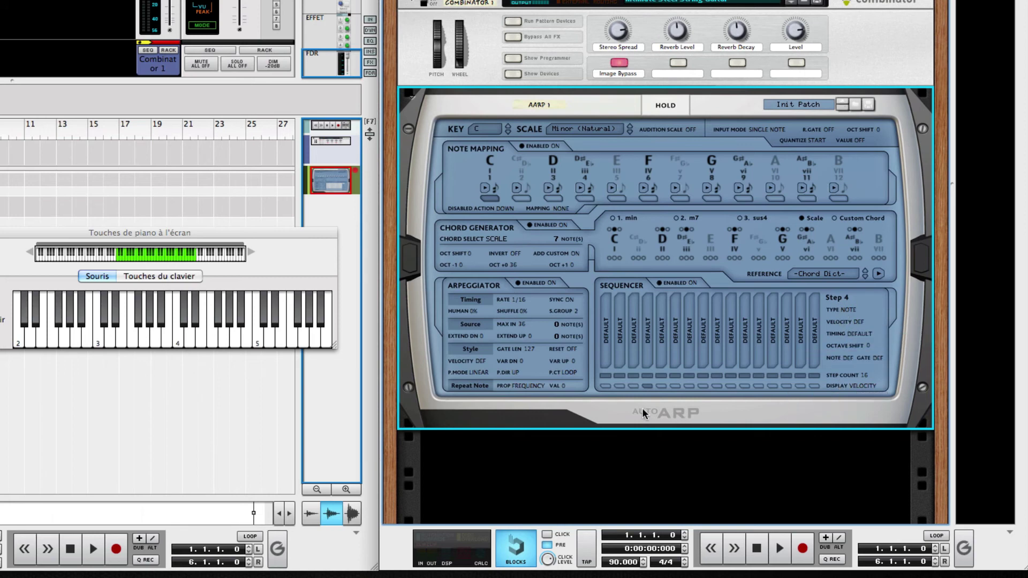
click(605, 387)
drag(832, 310, 833, 294)
drag(837, 388, 833, 398)
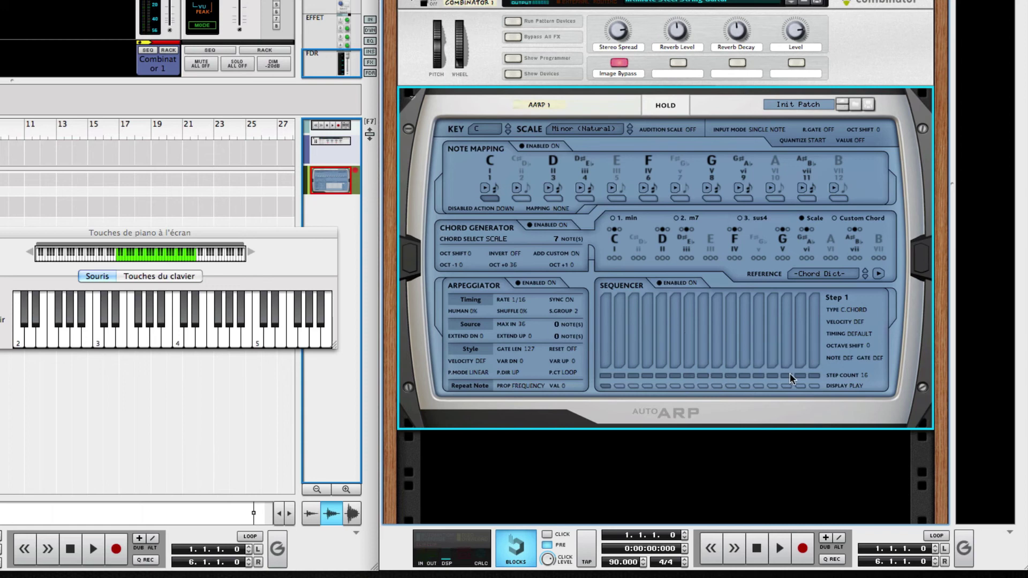
Step: Select sequencer step 2, try the type Rel>Note, and return its type to Note
click(619, 386)
click(835, 309)
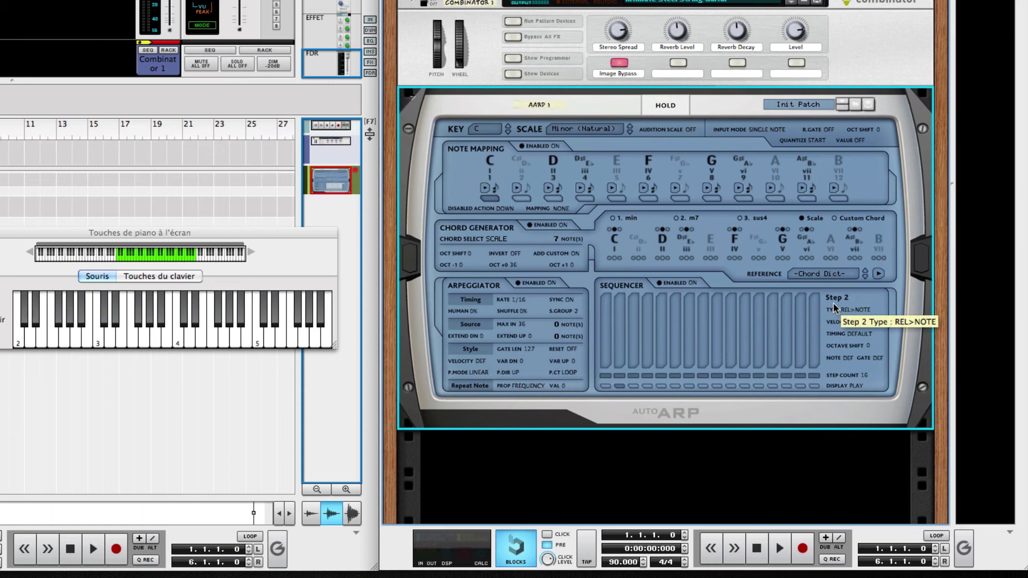
drag(833, 303, 831, 349)
Step: Lower sequencer step 2's velocity to 48, show velocities in the sequencer display, and adjust the velocity to 40
mouse_move(830, 310)
mouse_down()
mouse_move(830, 329)
mouse_move(834, 303)
mouse_up()
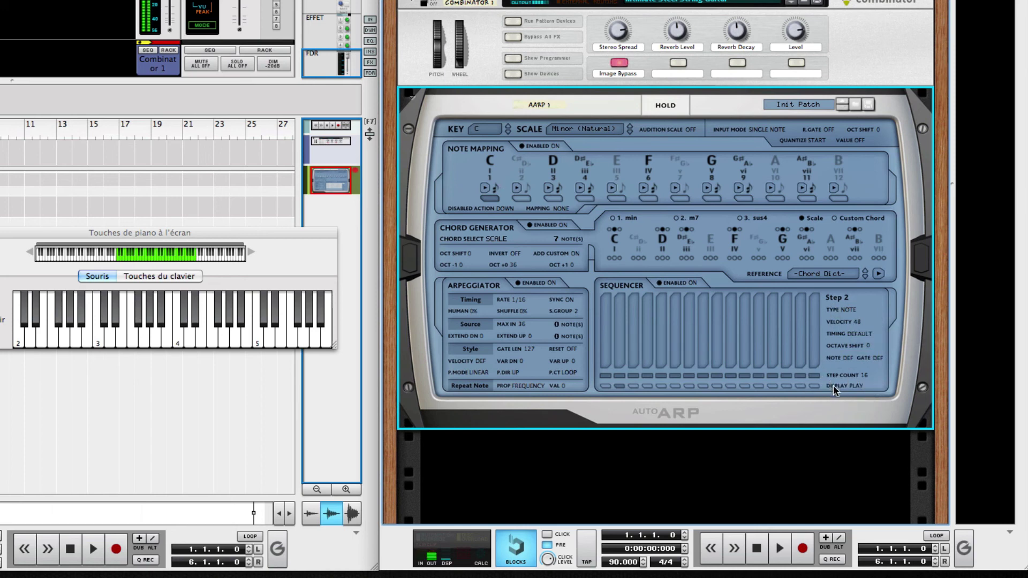
drag(833, 385, 834, 375)
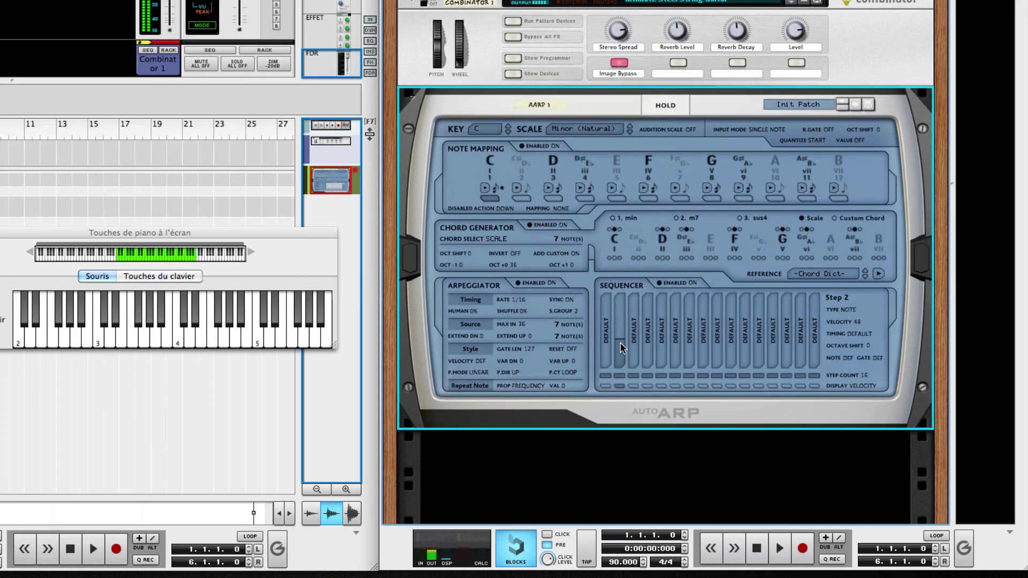
drag(620, 347, 834, 323)
Step: Try the types Rest, Rel>Note and C.Chord on sequencer step 2, and restore the type to Note
scroll(827, 394, up, 1)
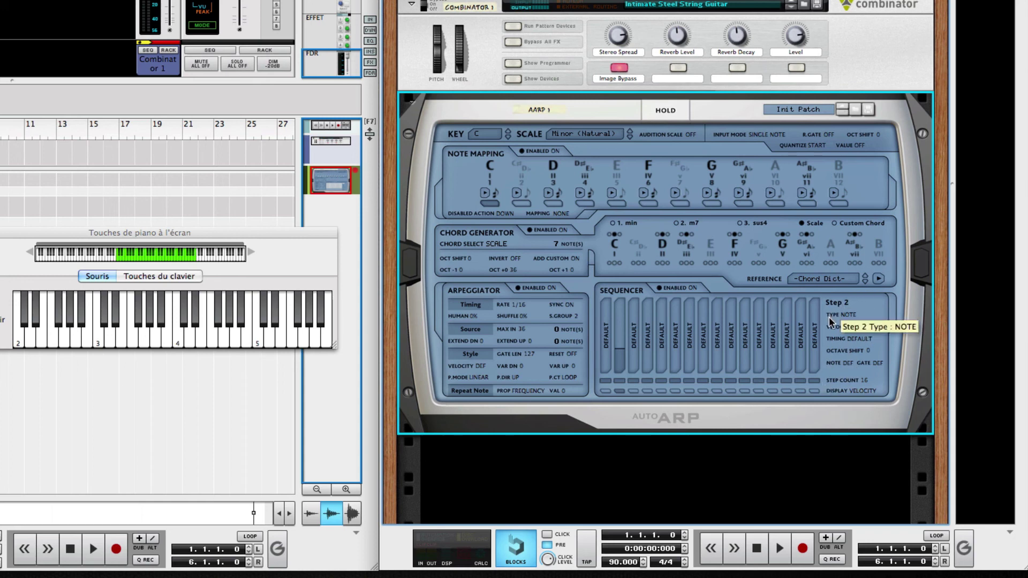
drag(829, 317, 829, 297)
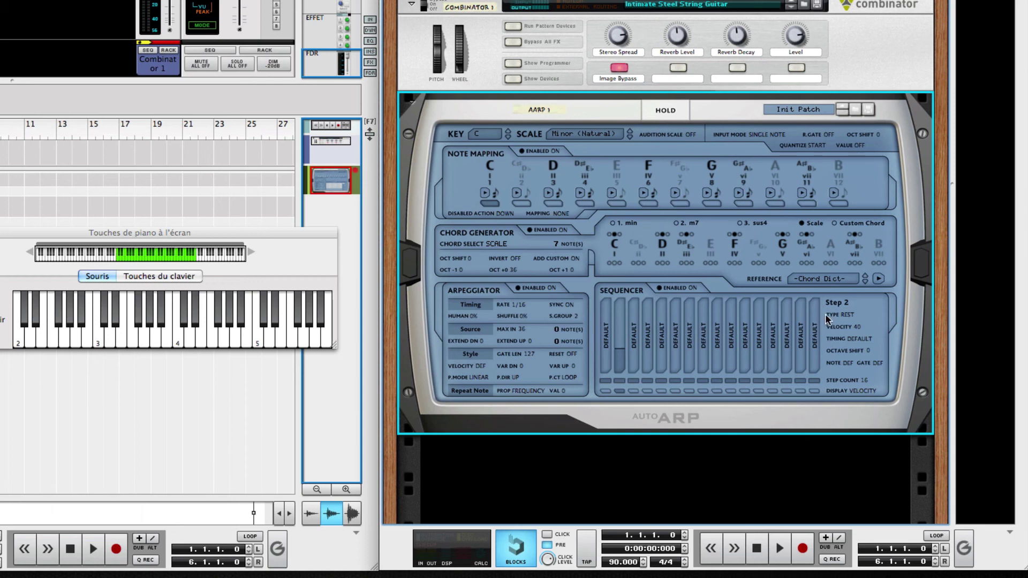
drag(825, 313, 829, 333)
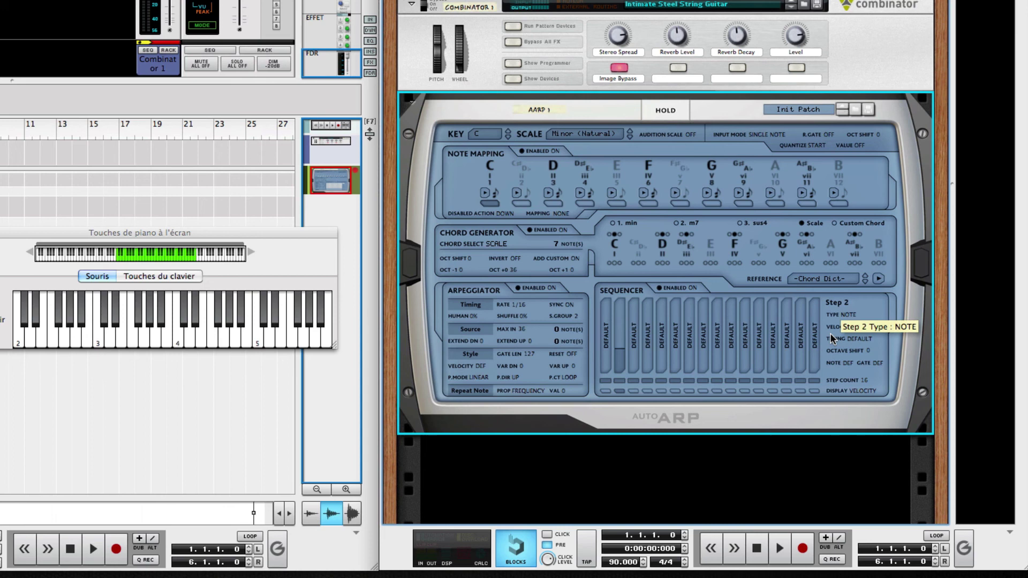
drag(831, 333, 832, 320)
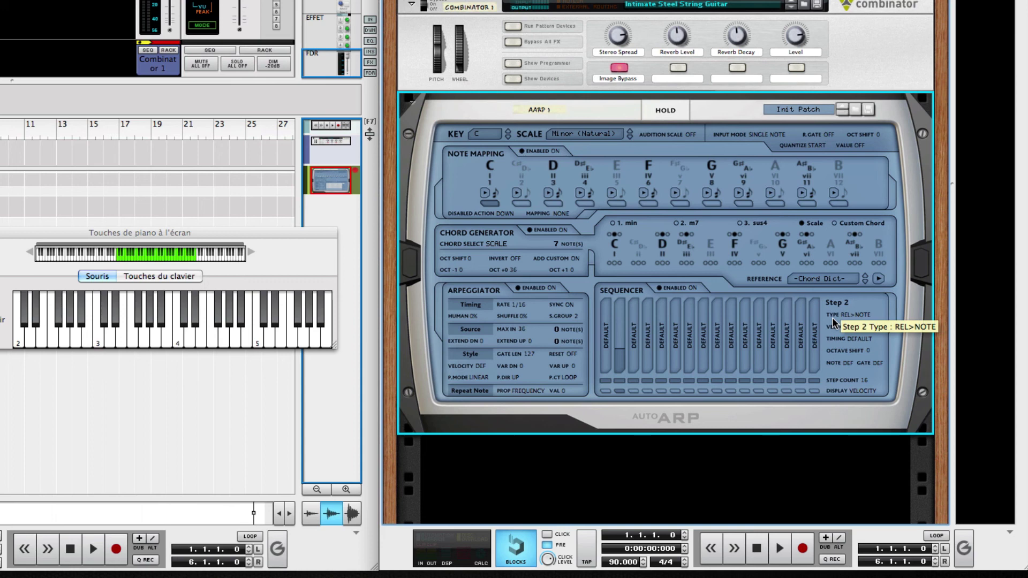
drag(833, 319, 836, 312)
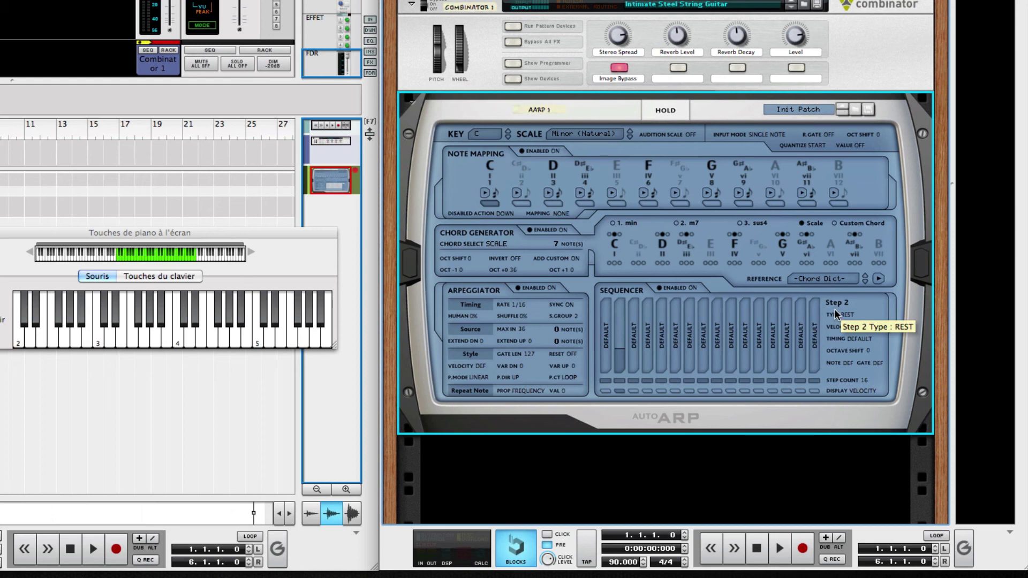
drag(834, 310, 835, 309)
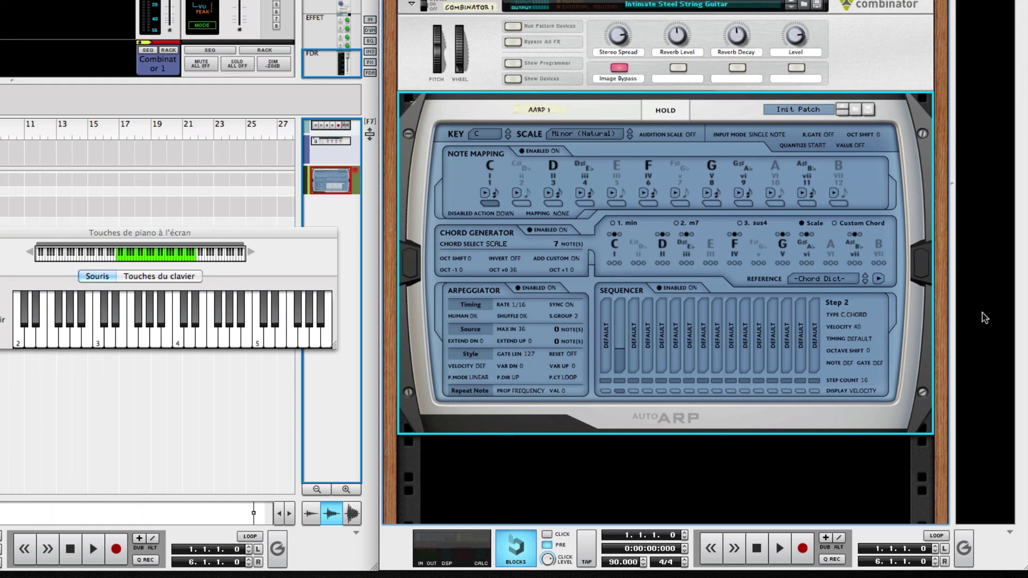
drag(834, 314, 833, 307)
drag(839, 314, 834, 354)
Step: Compare the settings of individual sequencer steps, including steps 1 and 3, keeping the display mode on Velocity
mouse_move(834, 391)
mouse_down()
mouse_move(834, 377)
mouse_move(833, 391)
mouse_up()
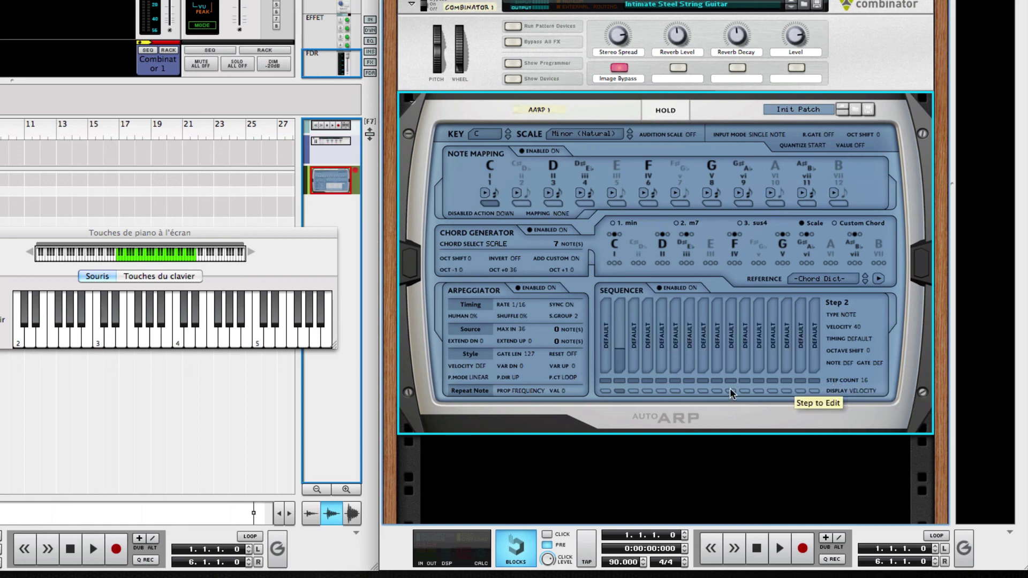
click(603, 390)
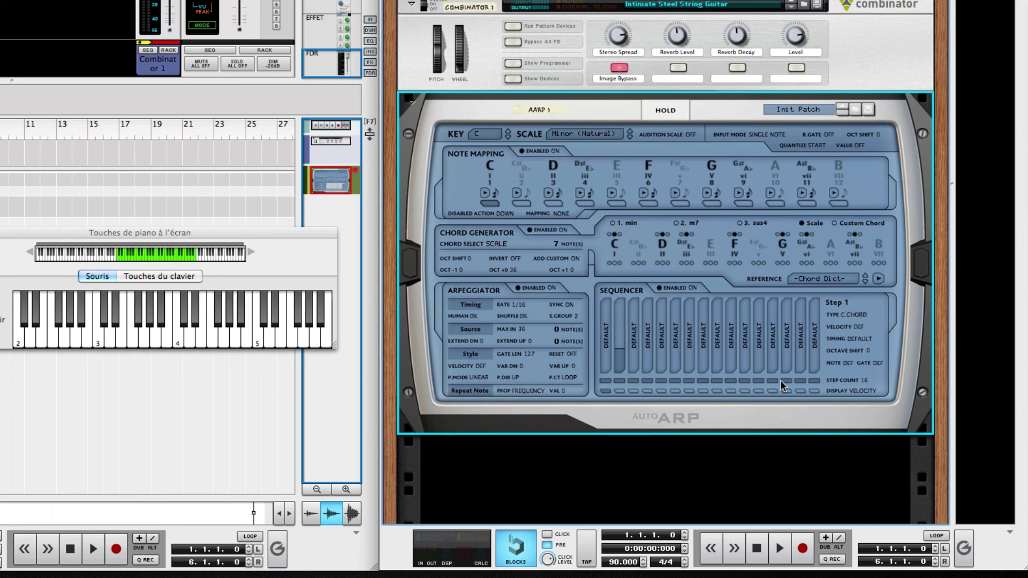
click(631, 390)
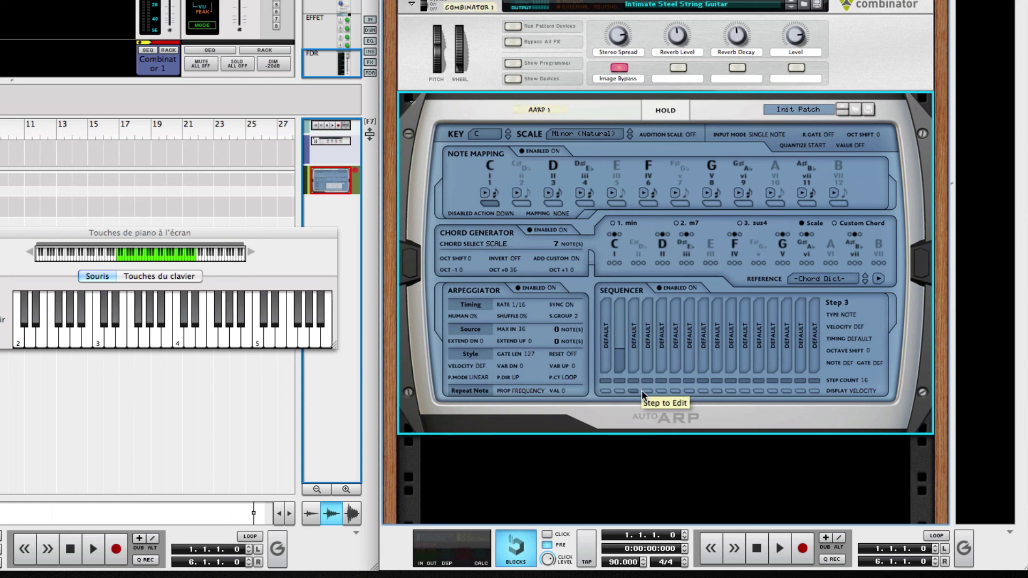
click(674, 389)
click(606, 391)
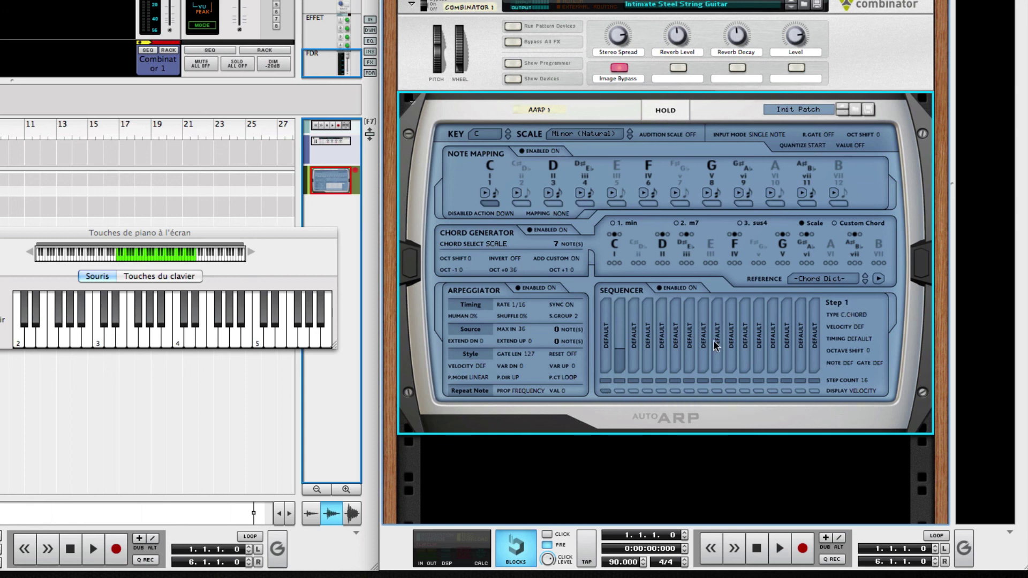
Step: Set sequencer step 2's velocity to 36 and its octave shift to +1
click(618, 392)
mouse_move(841, 340)
mouse_down()
mouse_move(837, 317)
mouse_move(844, 345)
mouse_up()
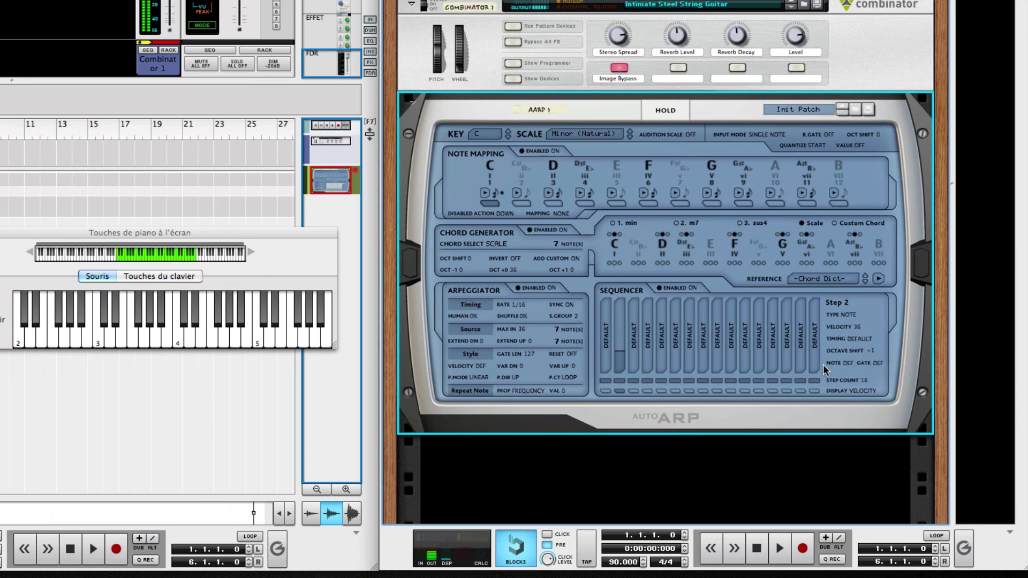